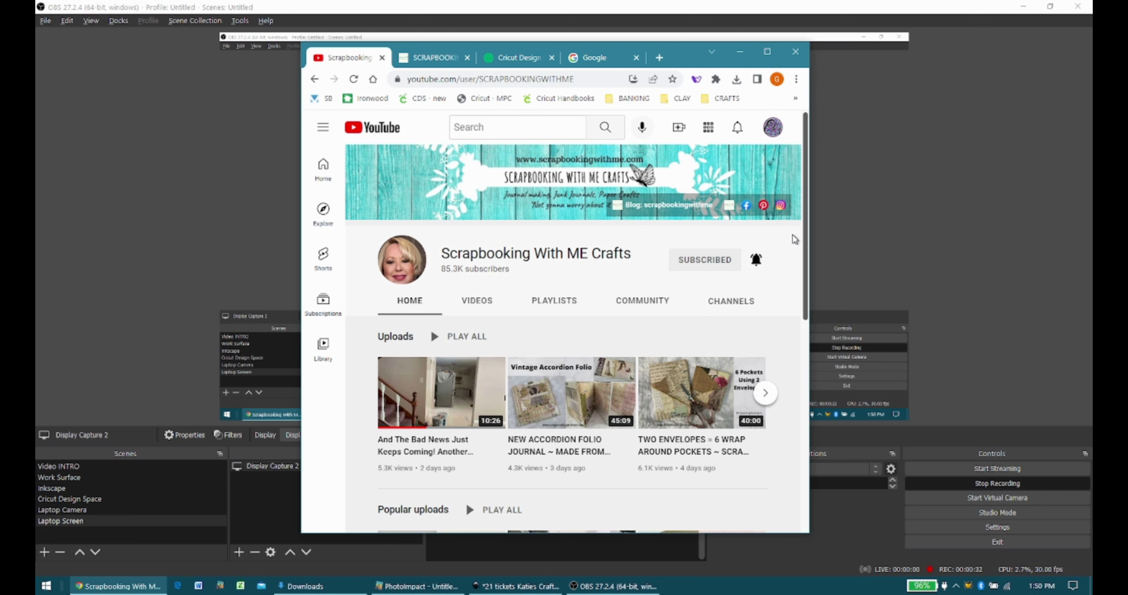
Step: Switch from OBS Studio to Chrome's Scrapbooking With ME blog tab
key(alt+Tab)
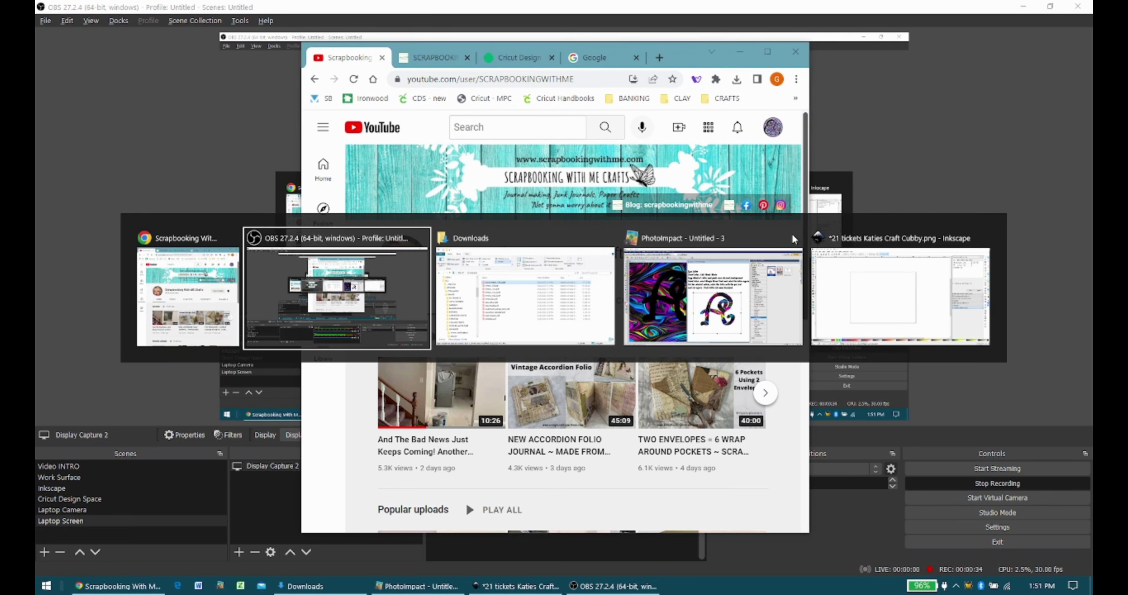
key(alt+Tab)
key(alt+Tab)
key(alt+Tab)
key(alt+Tab)
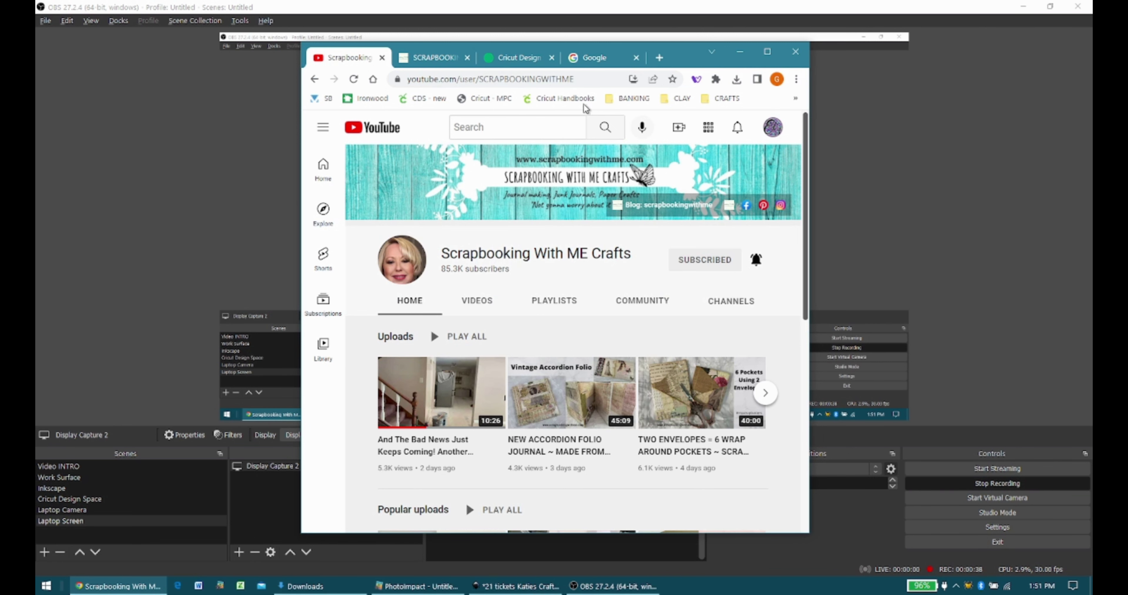
click(438, 63)
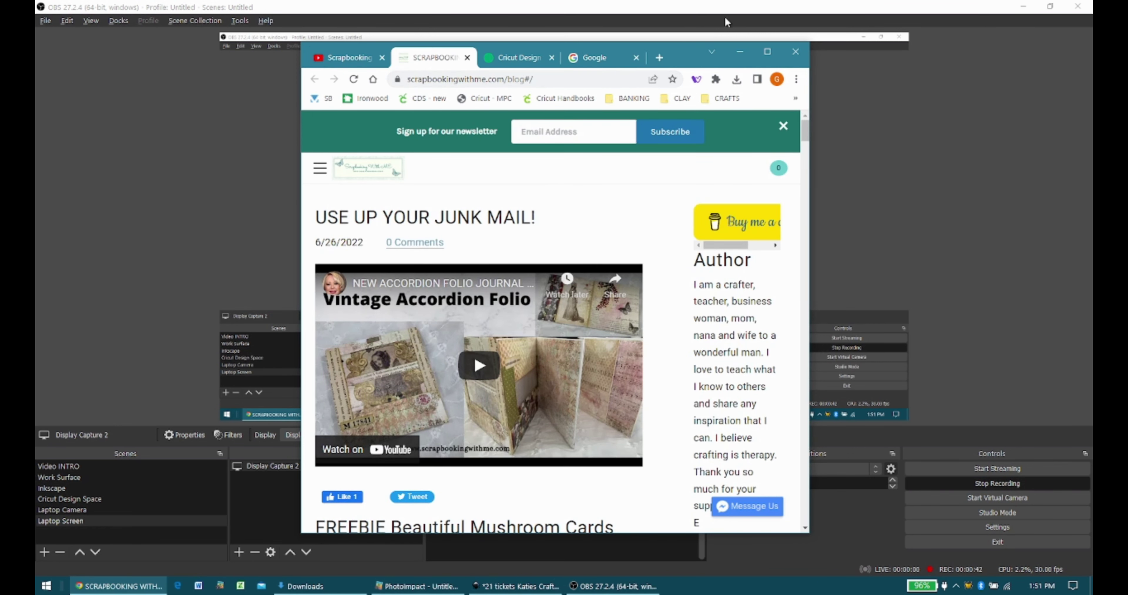
Step: Maximize Chrome, scroll to the FREEBIE Beautiful Mushroom Cards post, then bring up Downloads
click(768, 53)
scroll(630, 255, down, 3)
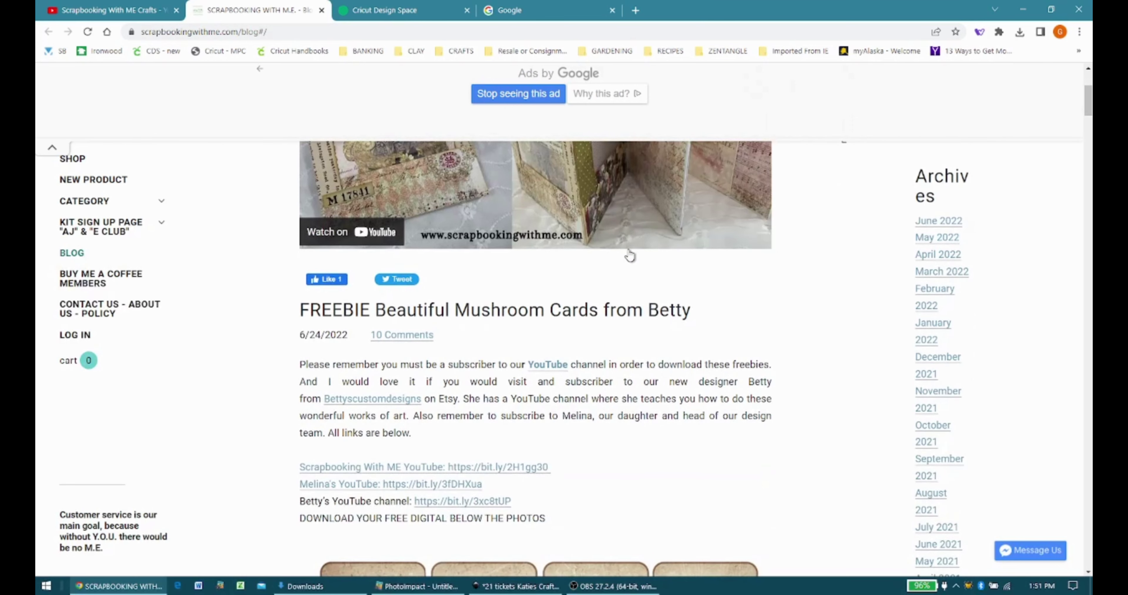
scroll(629, 255, down, 4)
scroll(629, 255, down, 3)
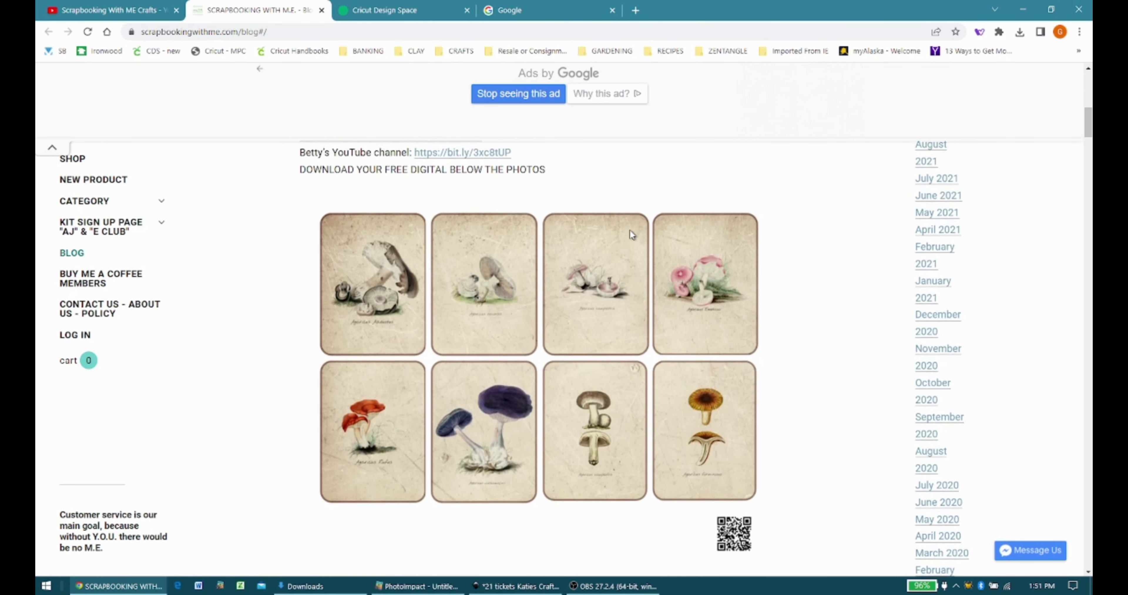
scroll(630, 230, down, 3)
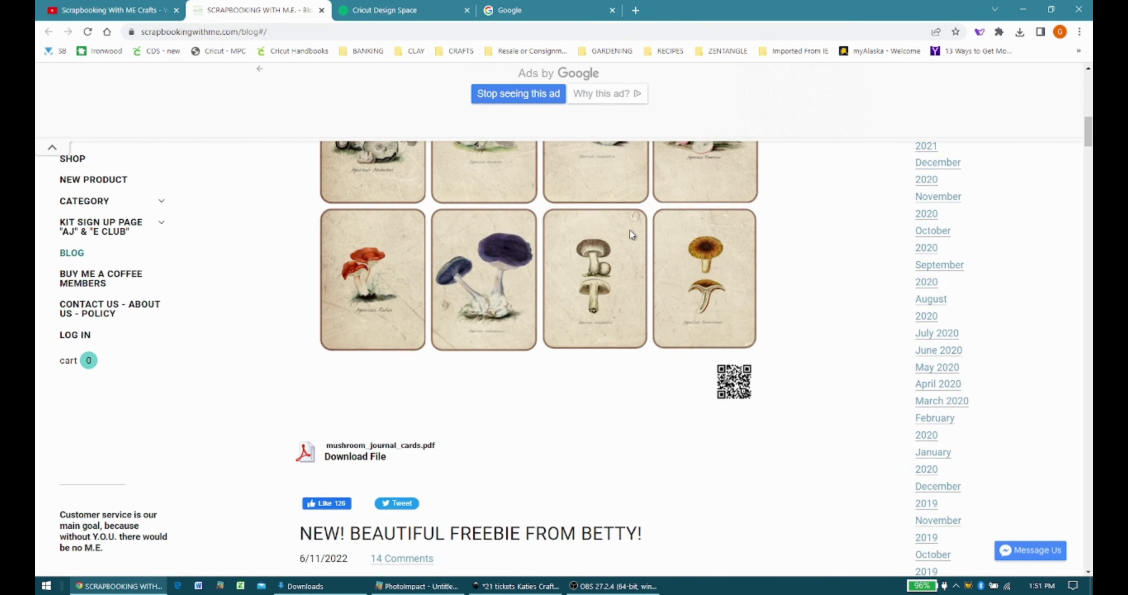
scroll(631, 234, up, 5)
scroll(631, 234, down, 2)
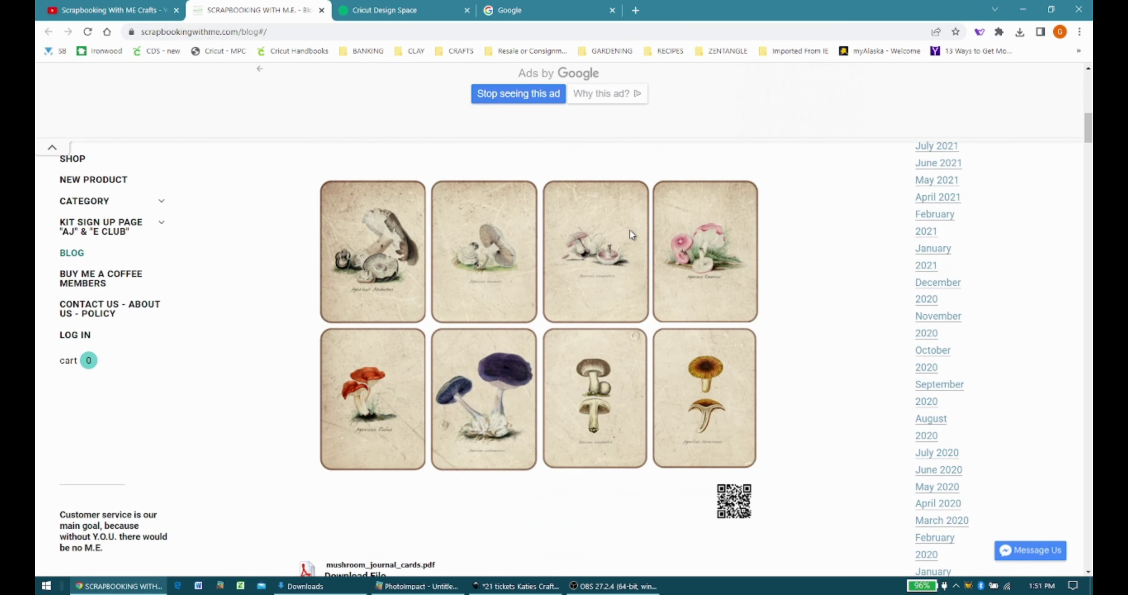
scroll(630, 230, down, 1)
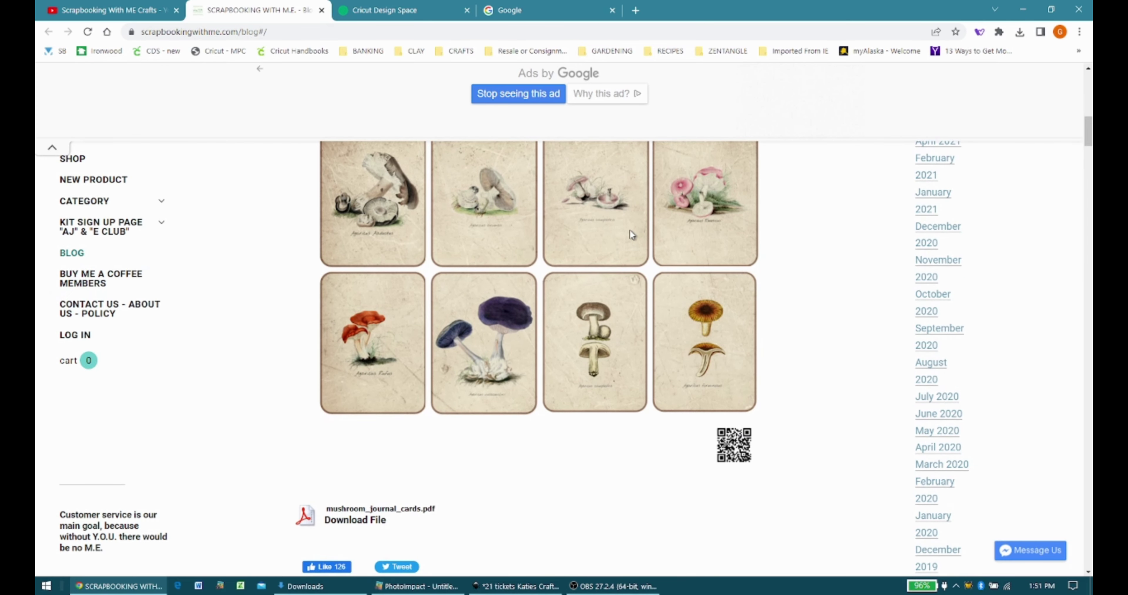
scroll(630, 233, down, 1)
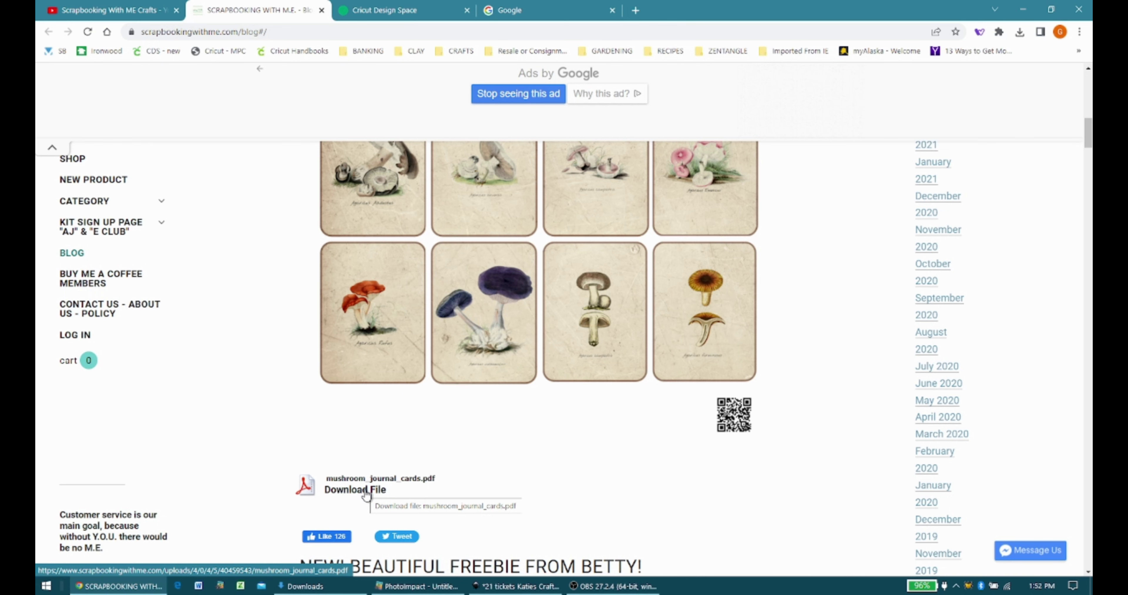
click(313, 586)
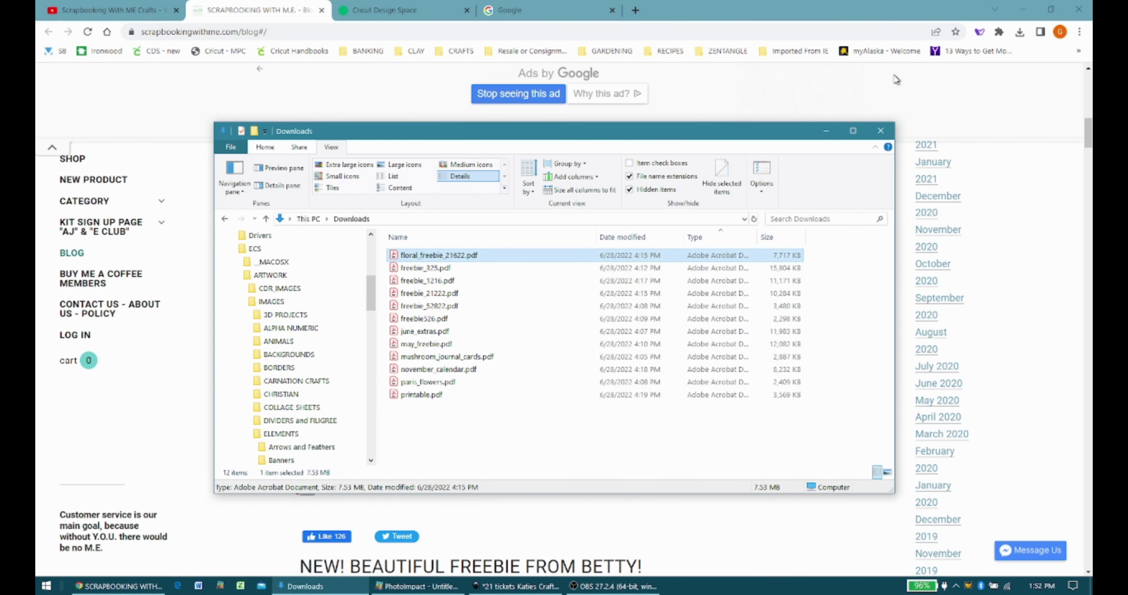
Step: Maximize the Downloads folder to review the freebie PDFs, then return to the Inkscape document
click(855, 133)
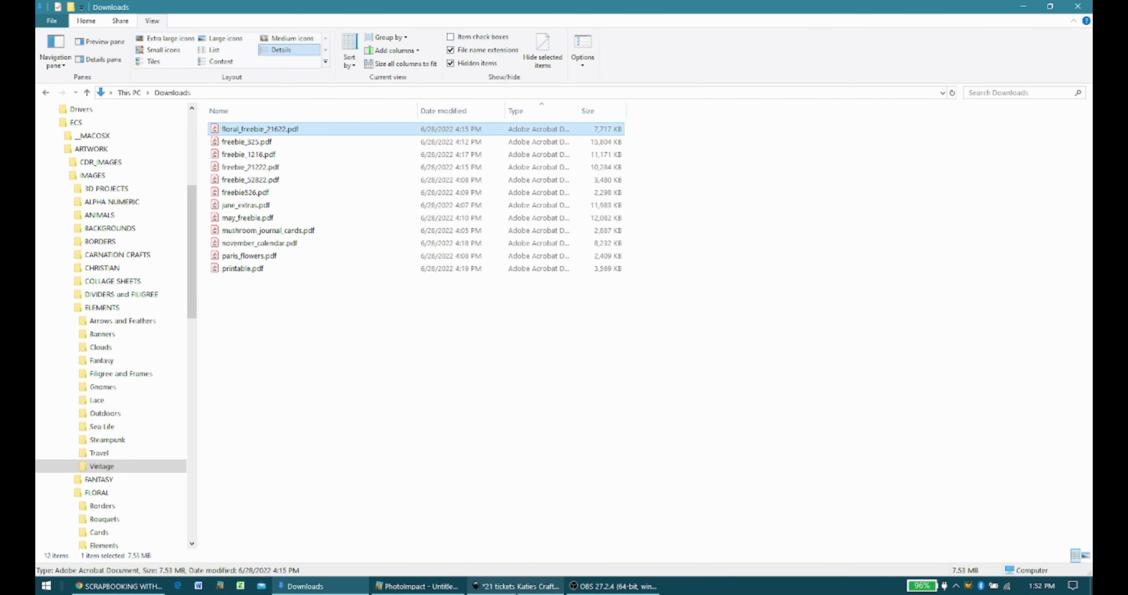
mouse_move(496, 585)
click(515, 586)
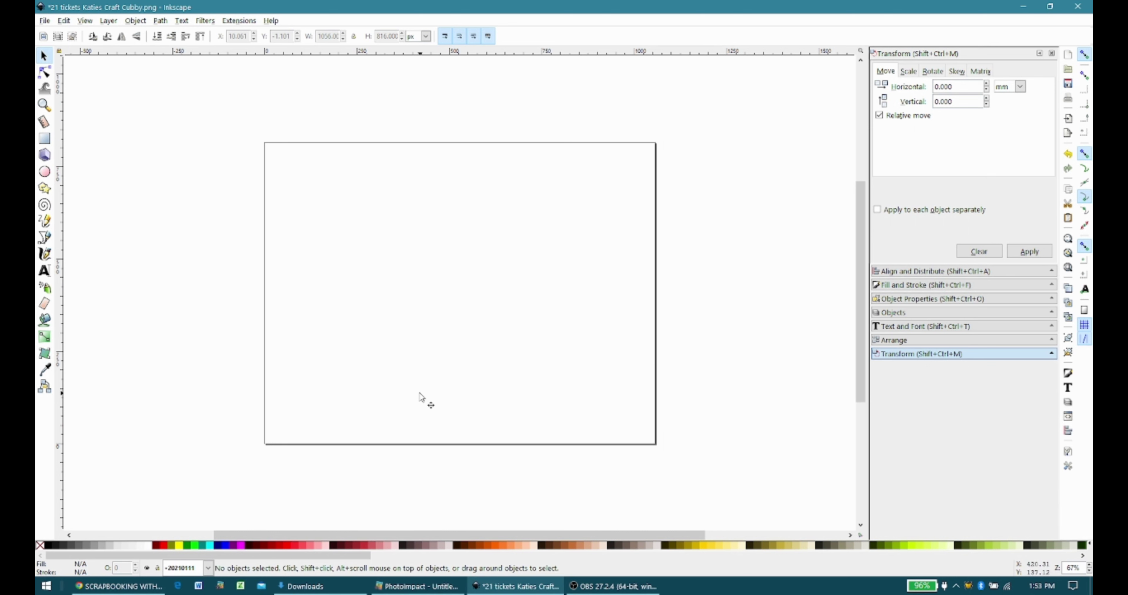
Step: Import floral_freebie_21622.pdf from the Downloads folder via File > Import
click(48, 21)
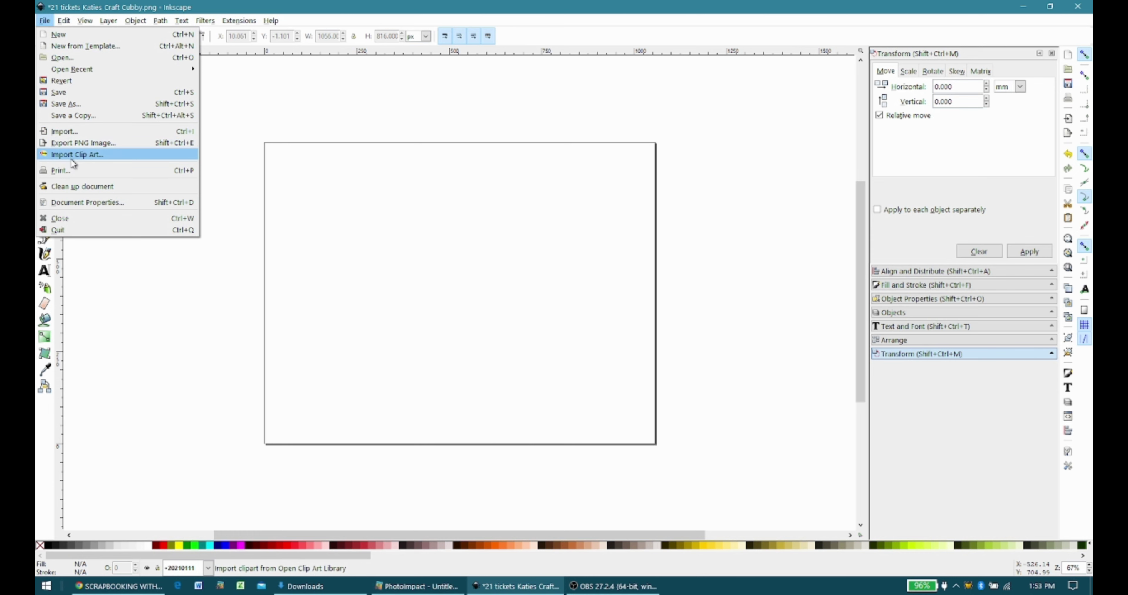
click(71, 131)
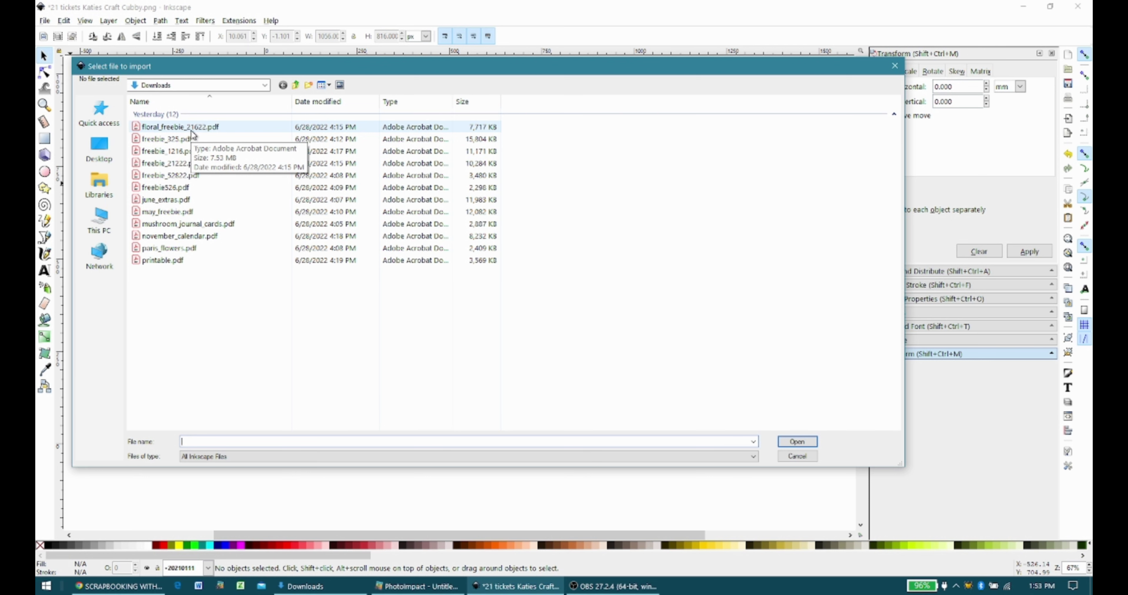
double_click(191, 129)
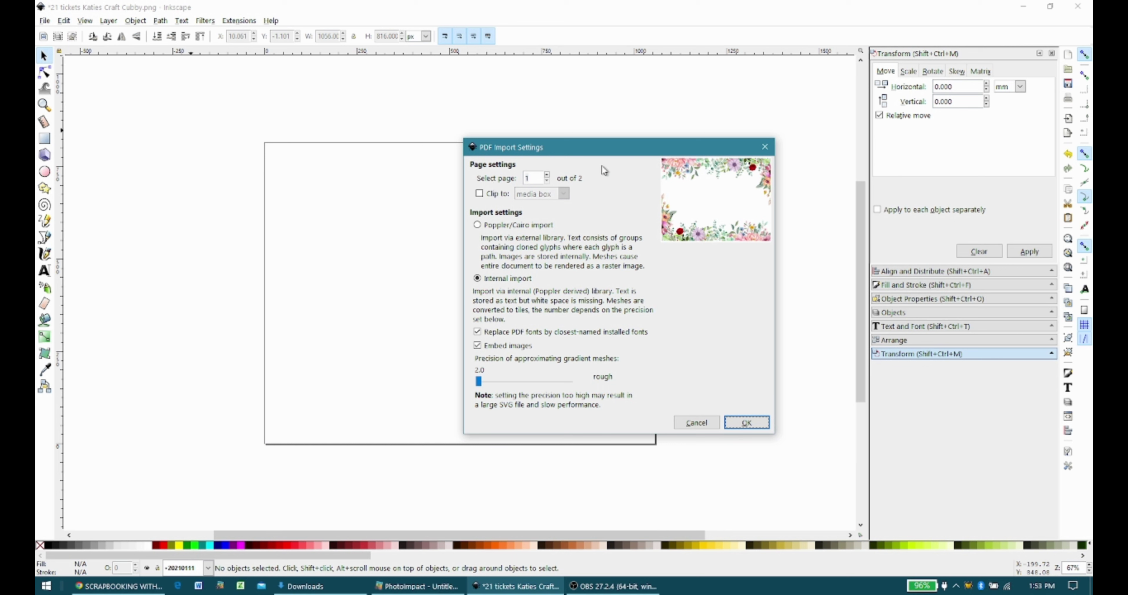
Step: Import PDF page 1, the floral border, with gradient mesh precision 11.4
click(548, 175)
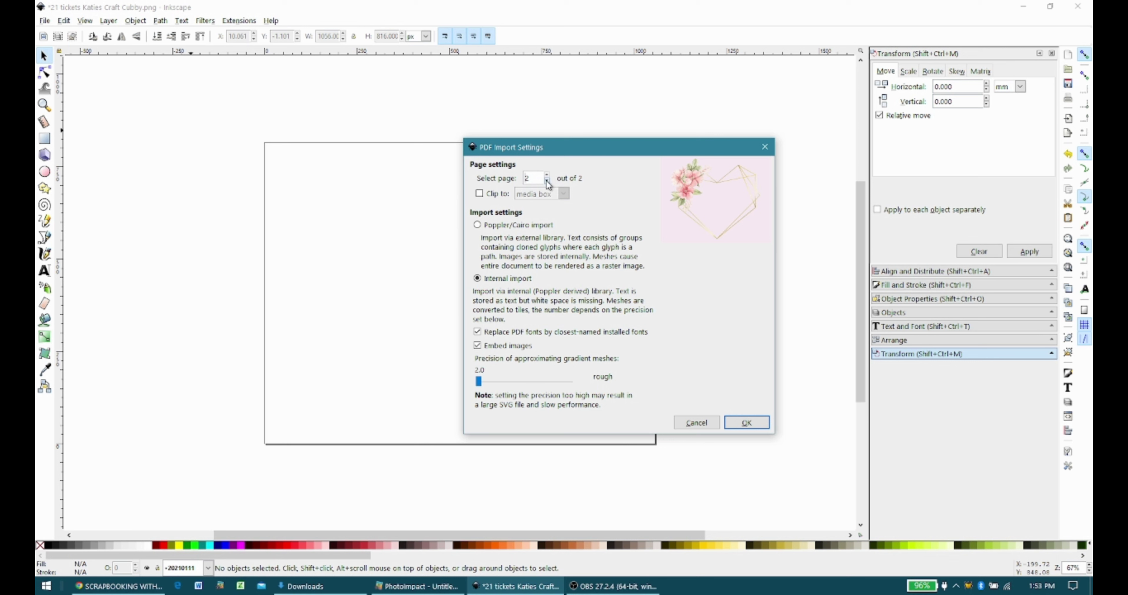
click(547, 181)
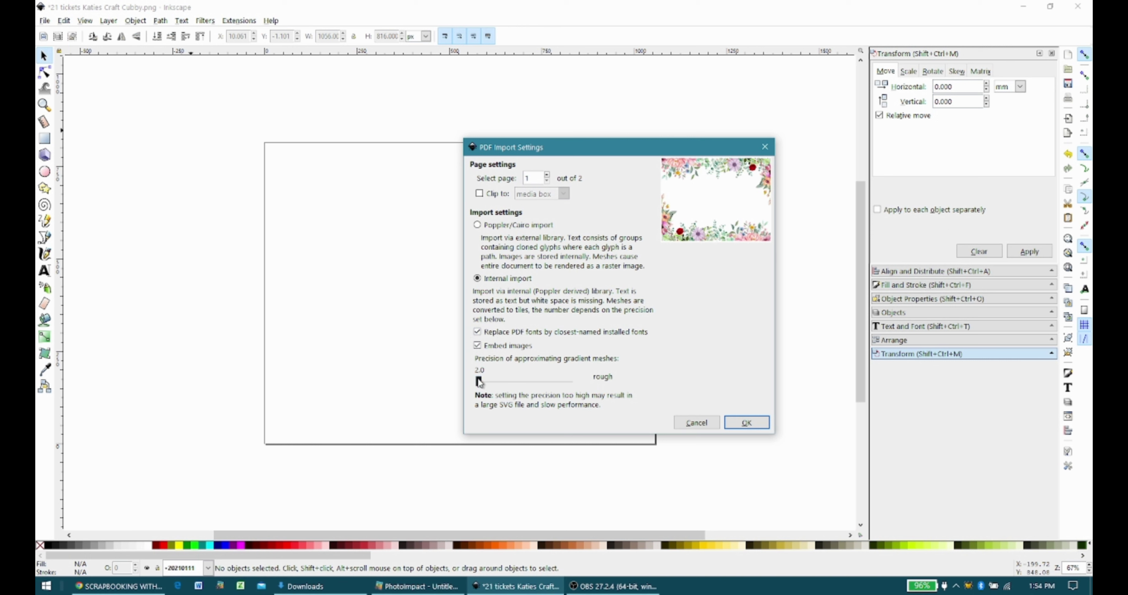
mouse_move(479, 381)
mouse_down()
mouse_move(578, 390)
mouse_move(472, 389)
mouse_up()
drag(480, 383, 484, 383)
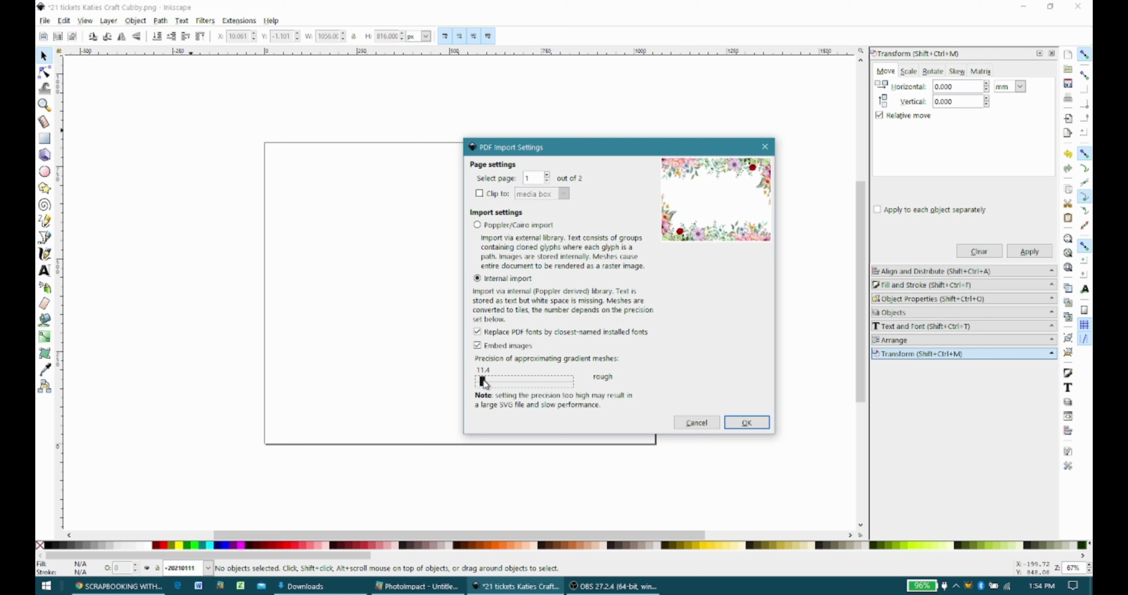
click(747, 423)
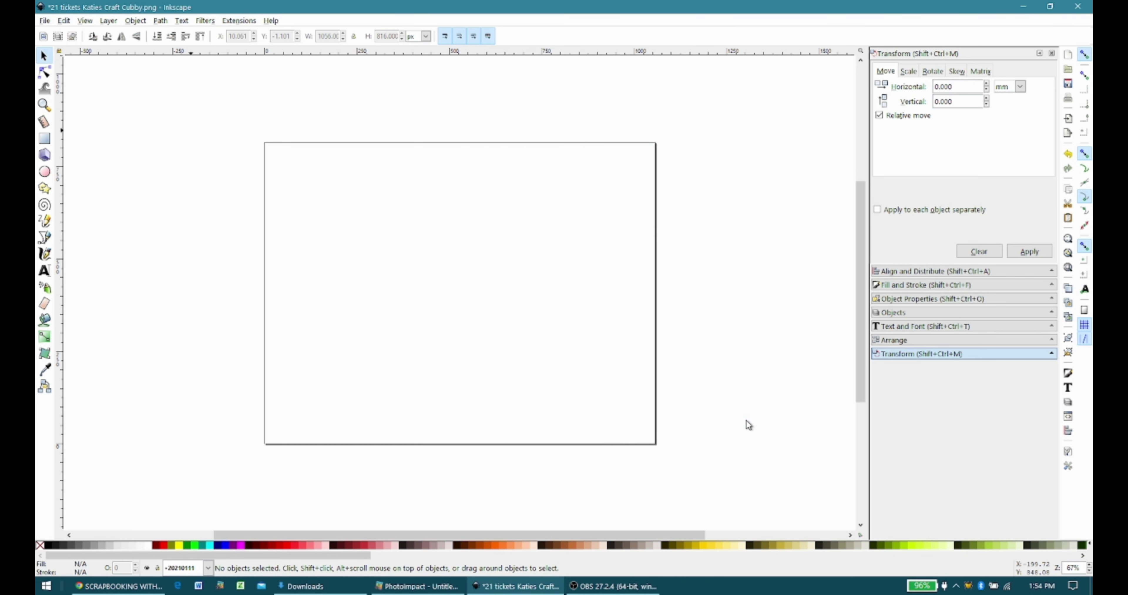
Step: Drag the floral border group onto the page and nudge it to line up with the edges
drag(732, 409, 596, 334)
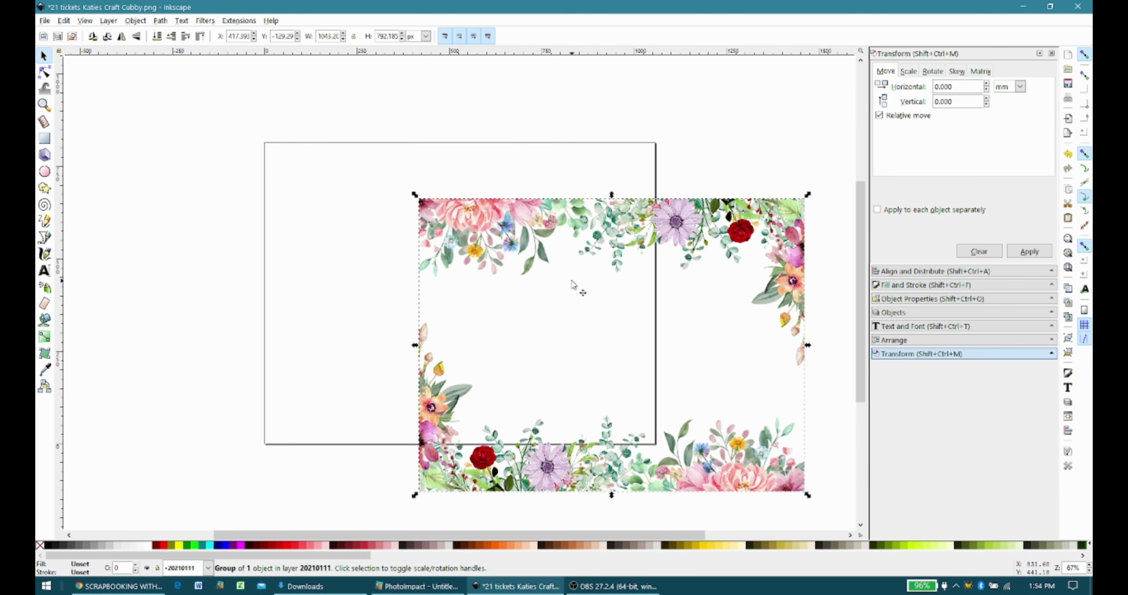
drag(665, 224, 618, 162)
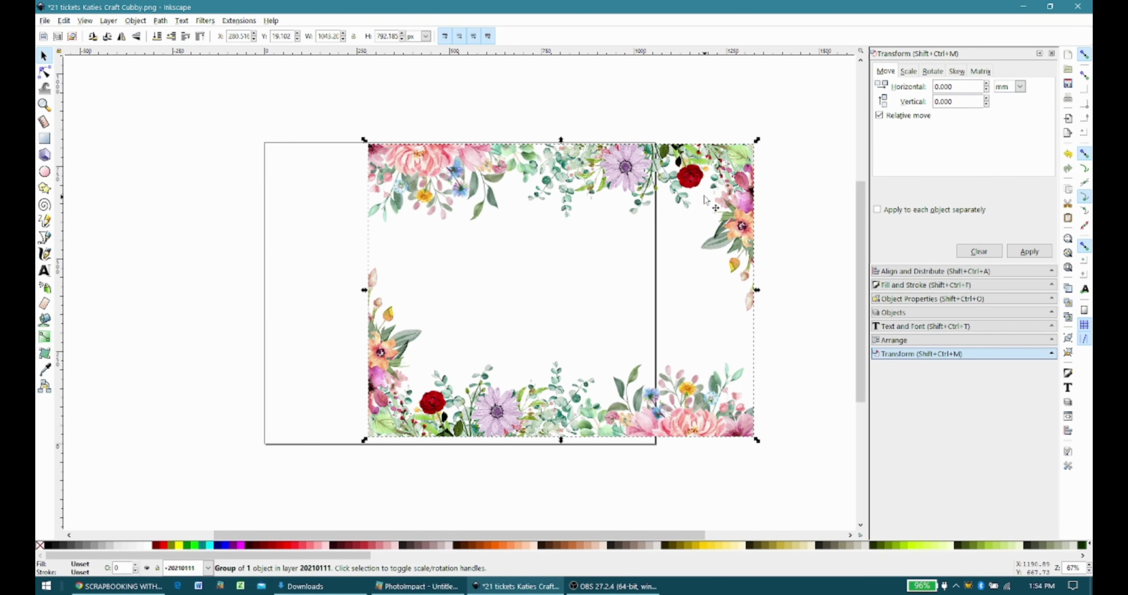
drag(690, 176, 590, 179)
key(Left)
key(Left)
key(Left)
key(Left)
key(Left)
key(Up)
key(Up)
key(Up)
key(Up)
key(Up)
key(Down)
key(Down)
key(Down)
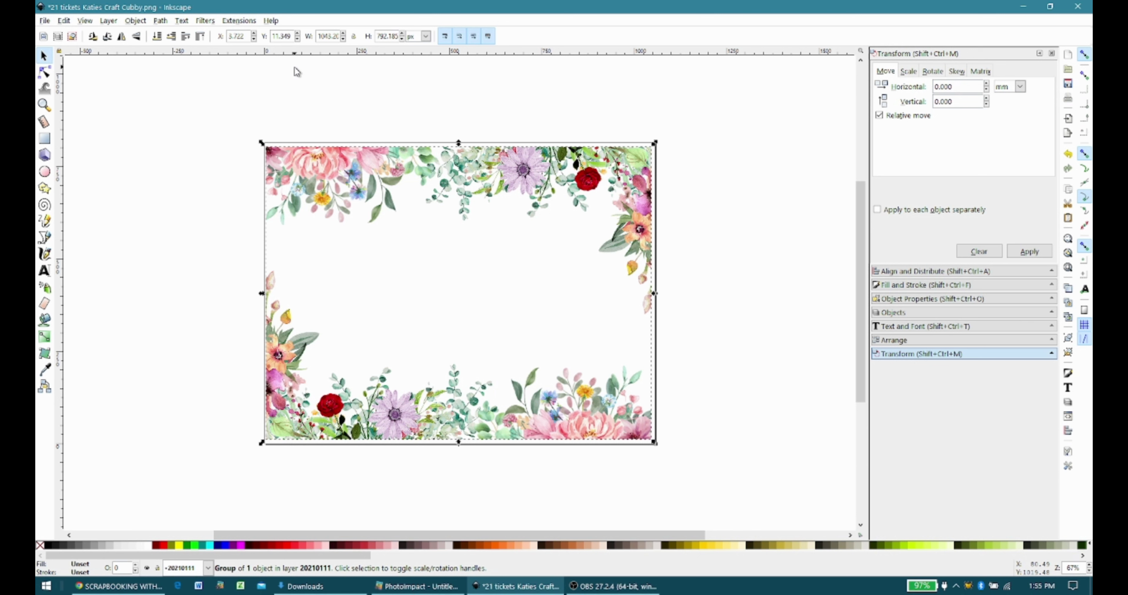
click(45, 21)
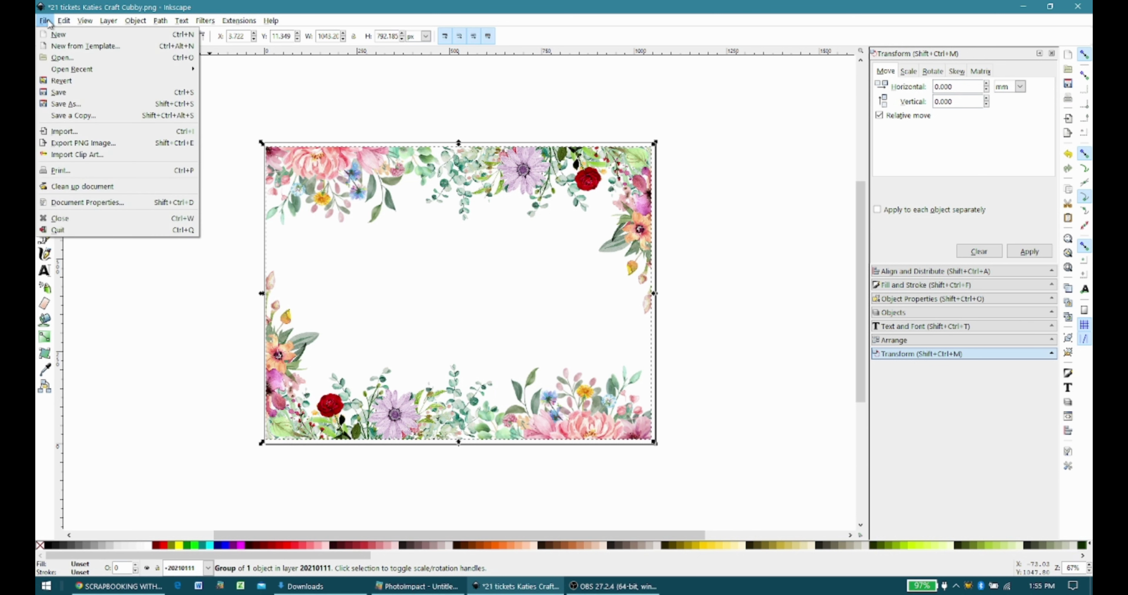
Step: Export the selected floral border as g35614.png to Downloads, then delete it from the page
click(98, 146)
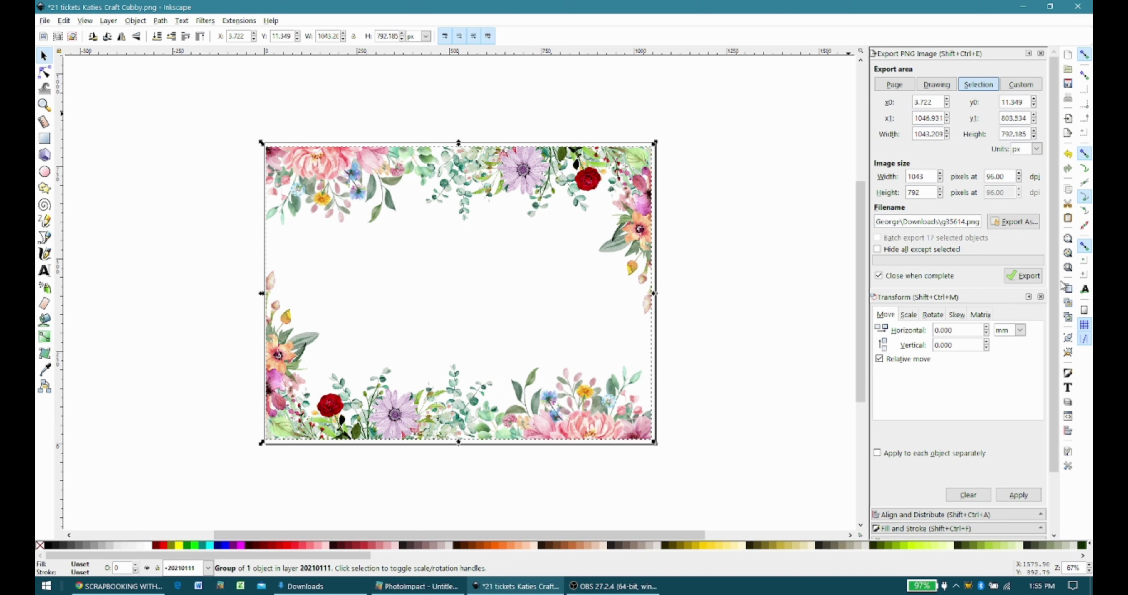
click(1028, 277)
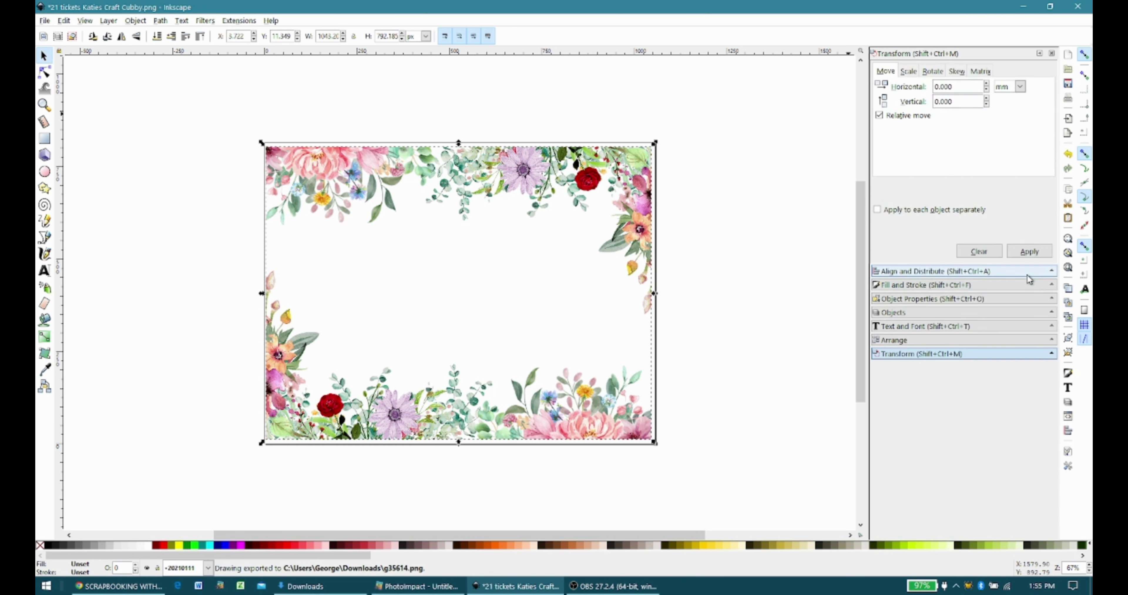
key(Delete)
key(alt+Tab)
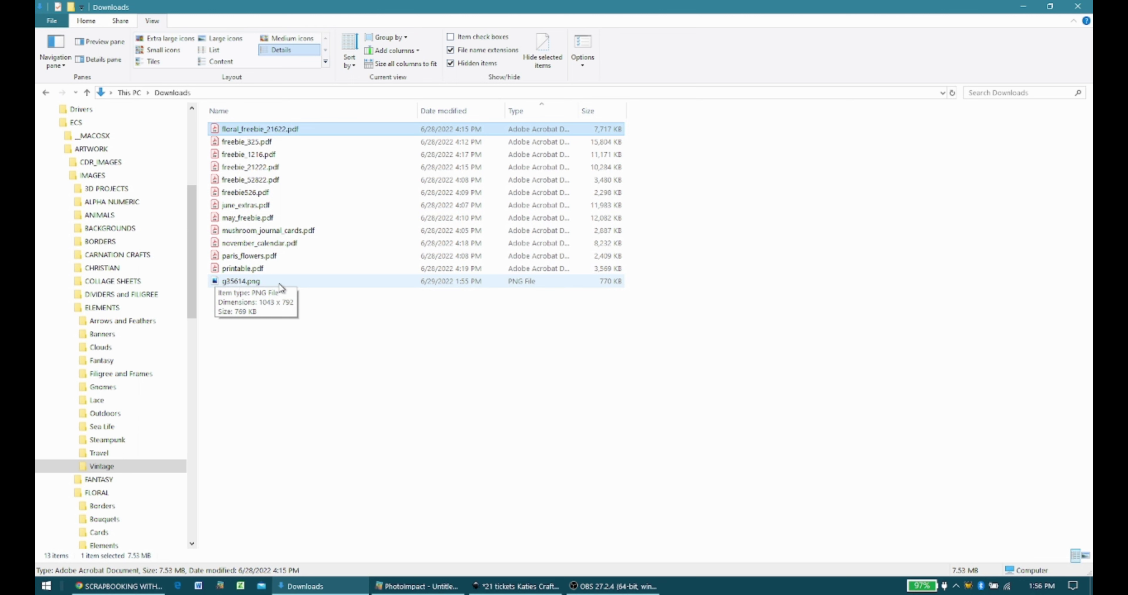
key(alt+Tab)
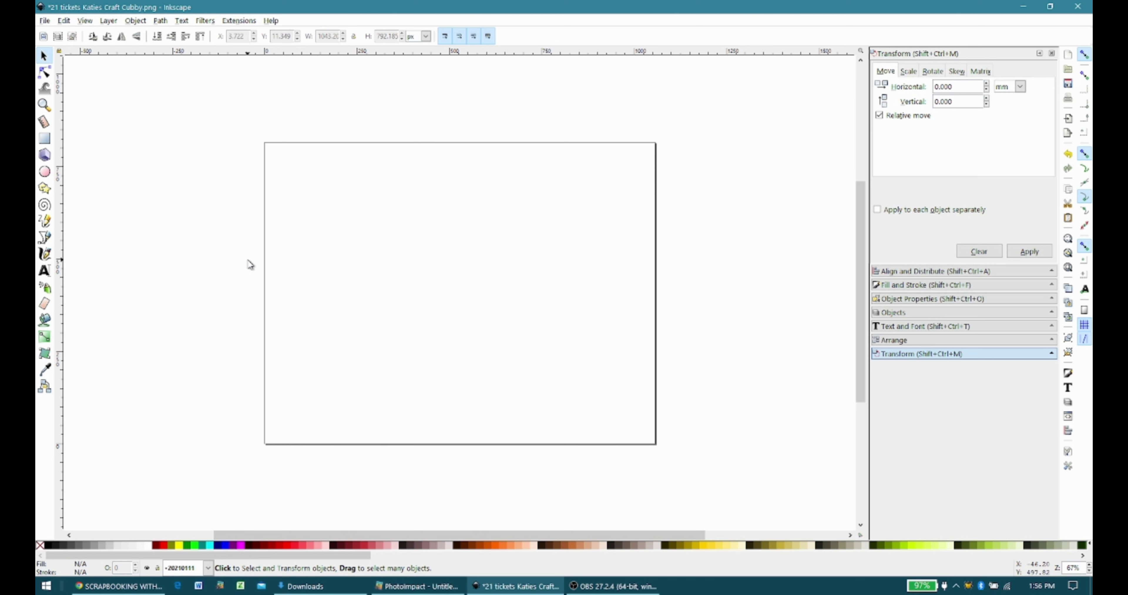
Step: Import page 2 of floral_freebie_21622.pdf, the heart frame, and drag it onto the page
click(45, 20)
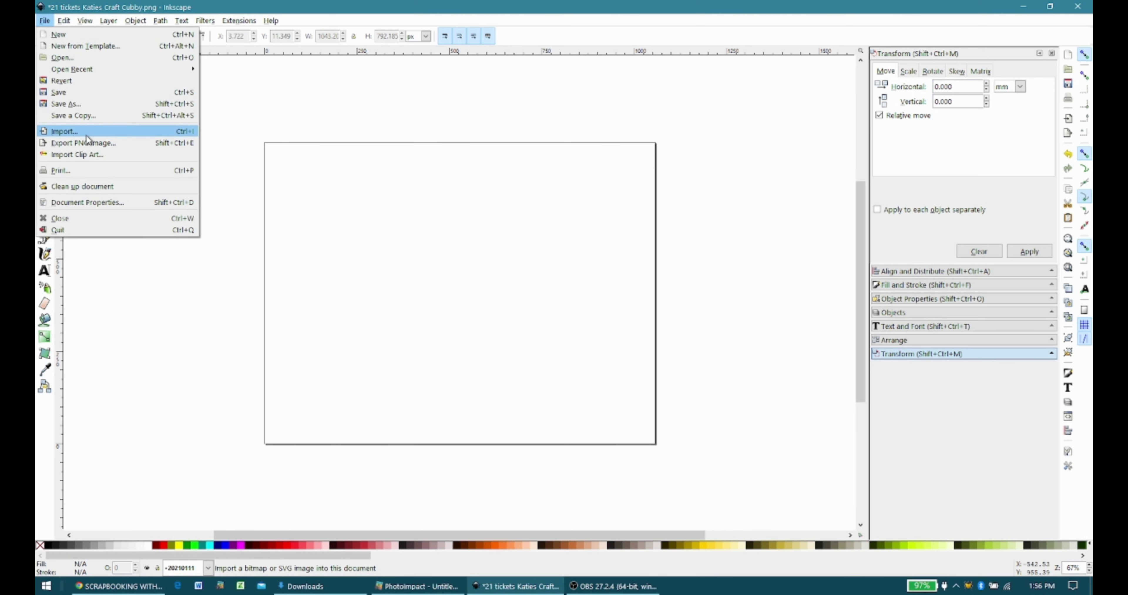
click(86, 132)
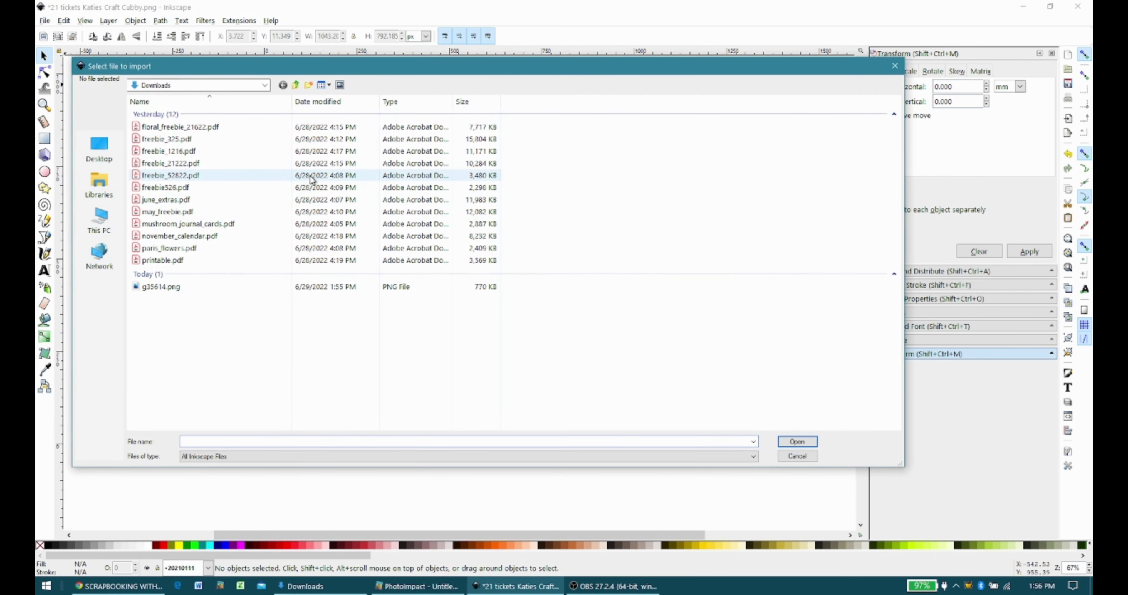
double_click(208, 127)
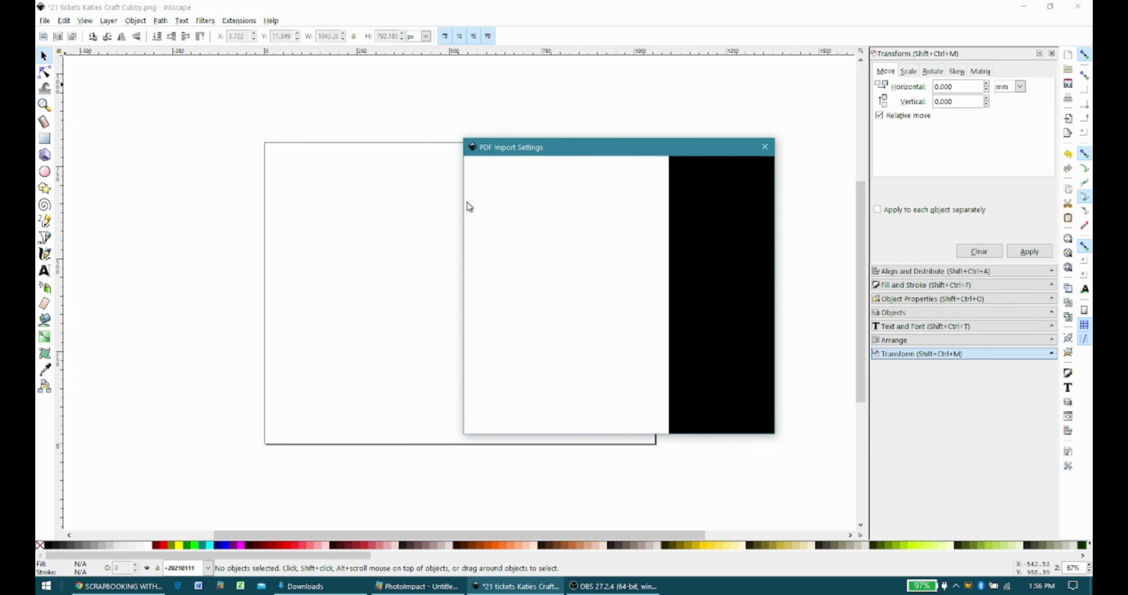
click(547, 175)
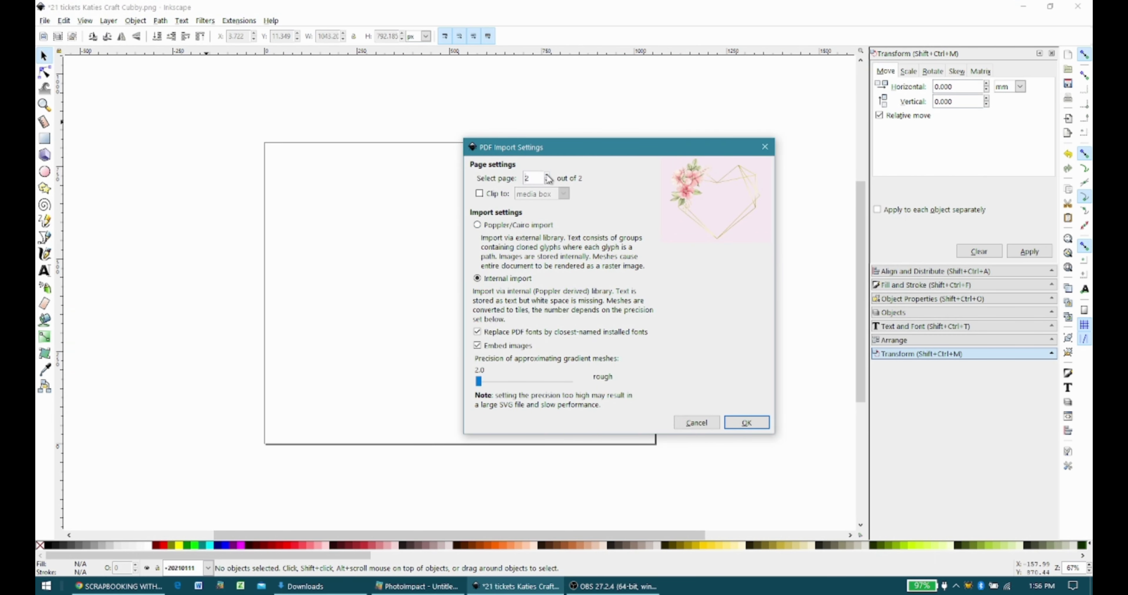
click(747, 422)
drag(745, 407, 440, 262)
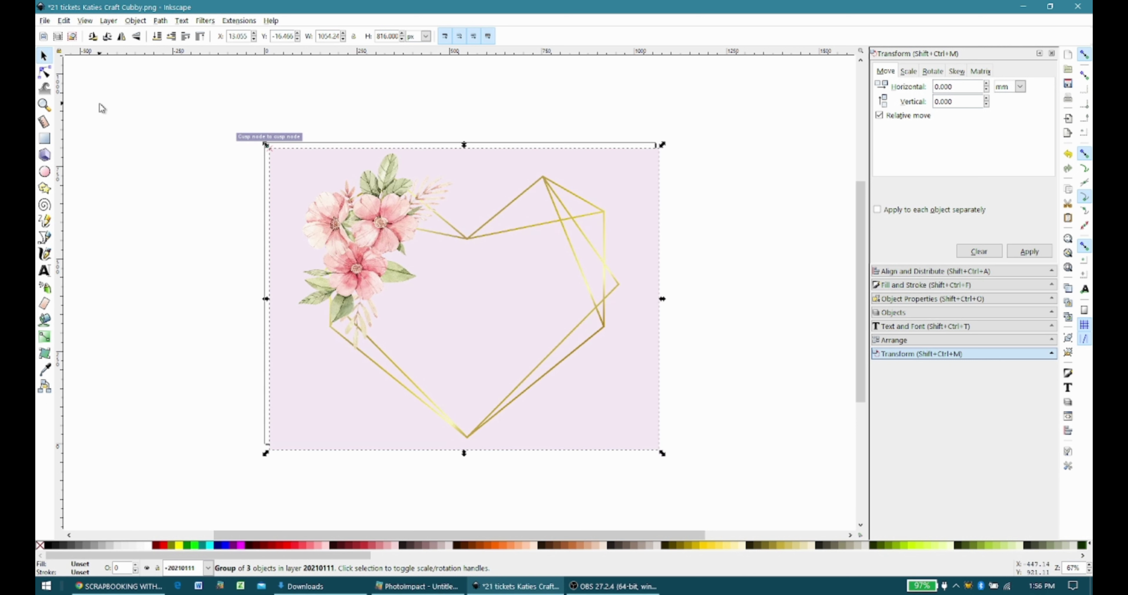
Step: Export the heart design as g35652.png to Downloads and delete it from the page
click(44, 22)
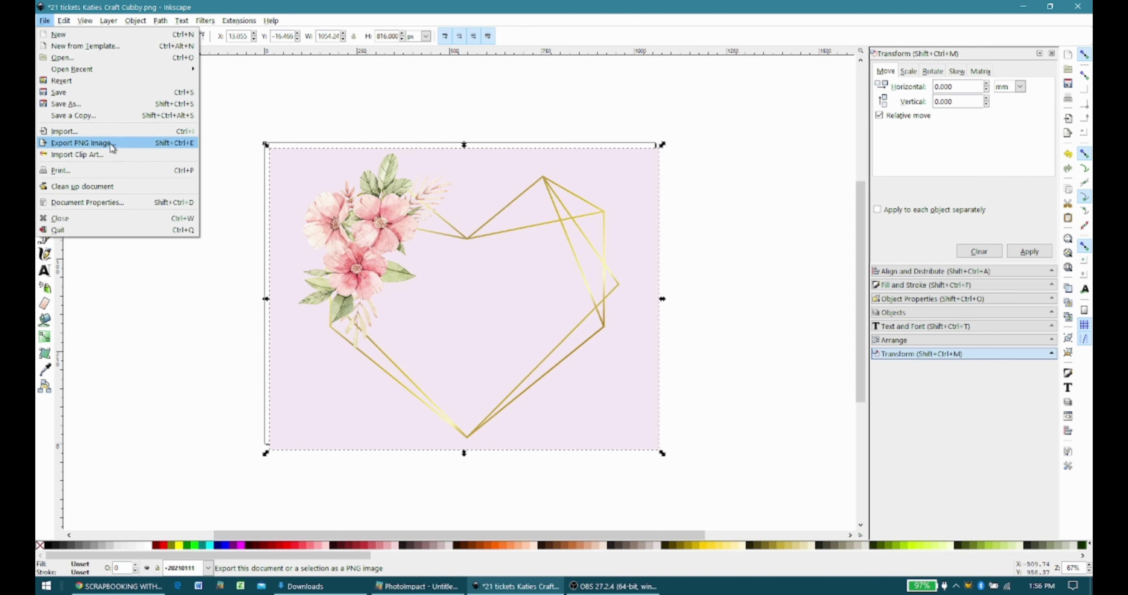
click(183, 147)
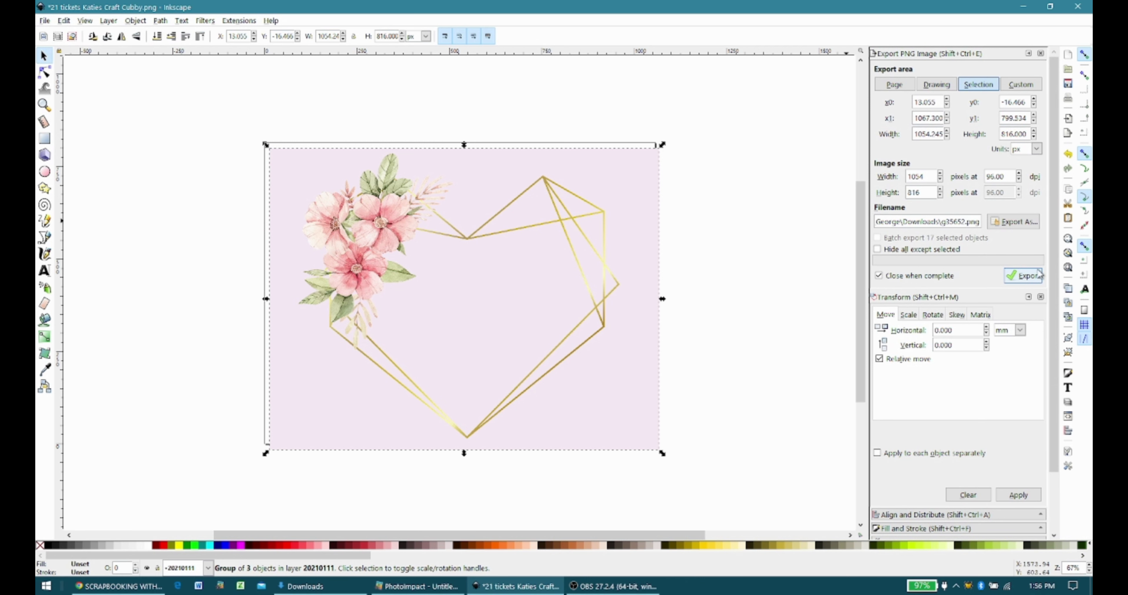
click(1033, 275)
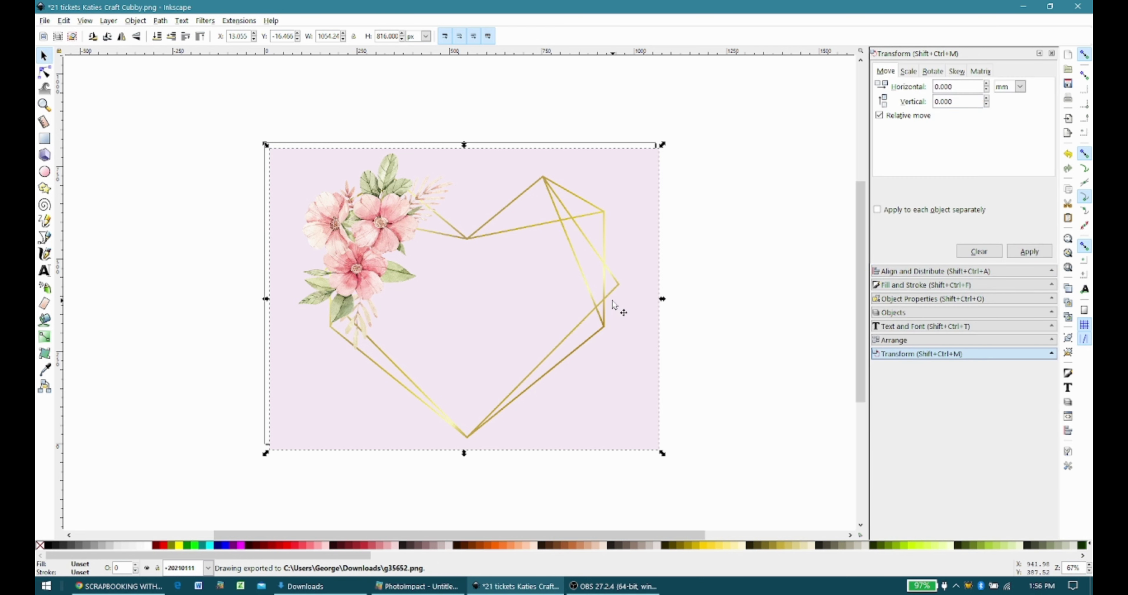
key(Delete)
key(alt+Tab)
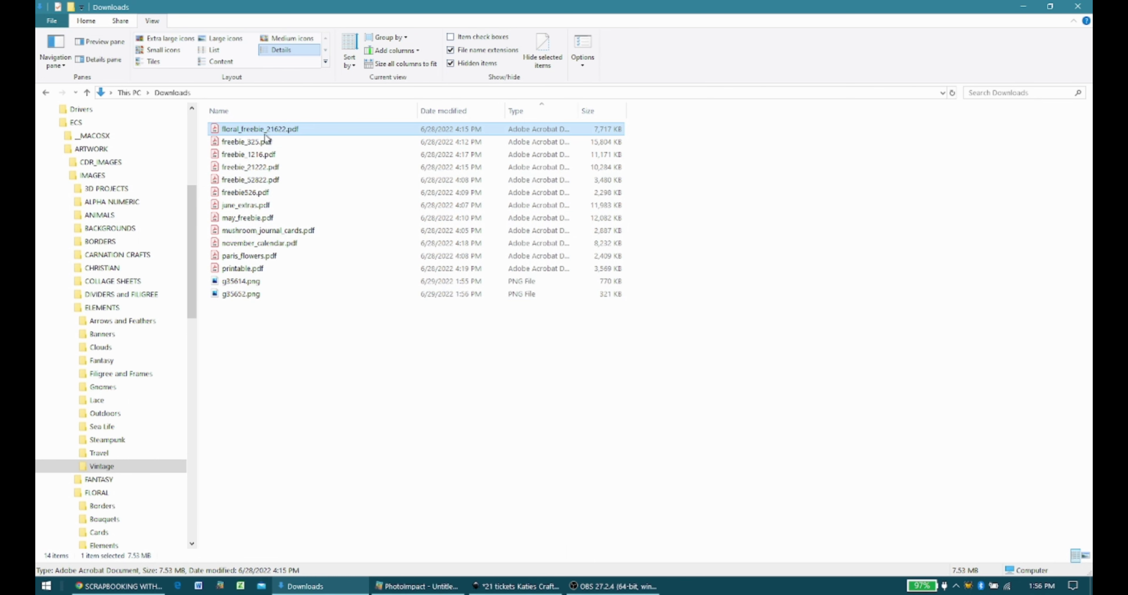
Step: Delete floral_freebie_21622.pdf from the Downloads folder
key(F2)
key(BackSpace)
key(Escape)
key(F2)
key(Escape)
key(Delete)
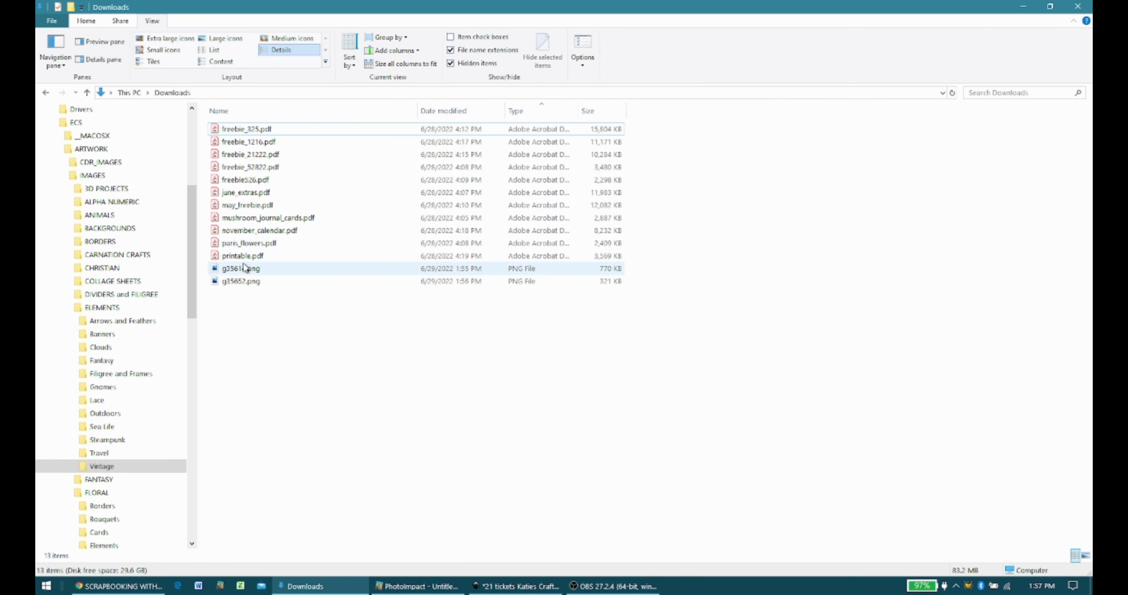
Step: Select g35614.png and g35652.png together and start a rename, then cancel it
click(244, 269)
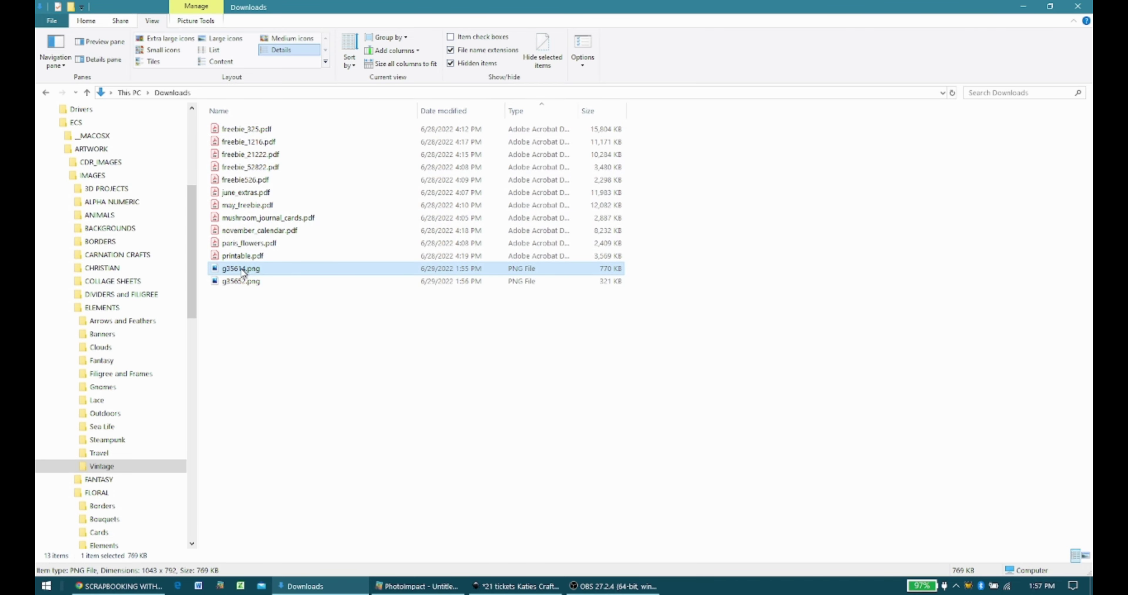
key(shift+Down)
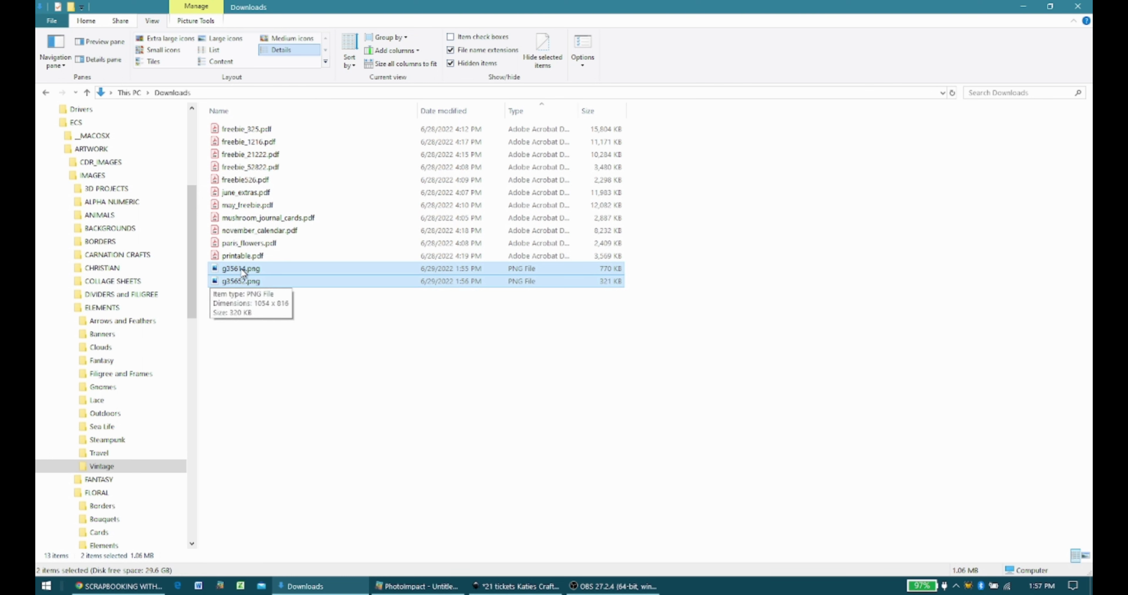
key(Up)
key(Up)
key(Up)
key(Down)
key(Down)
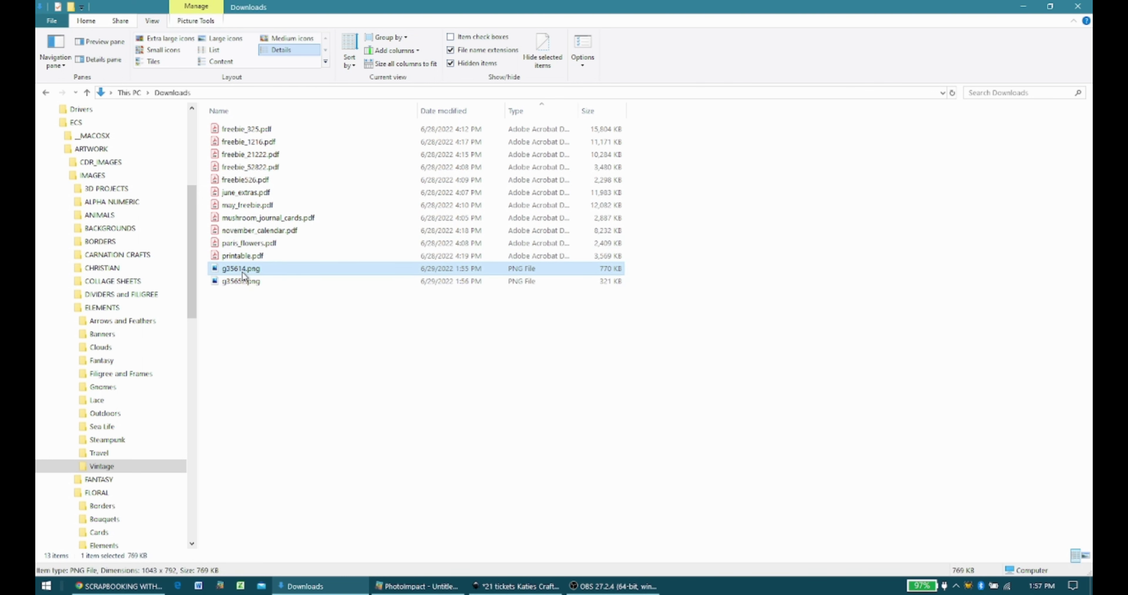
key(shift+Down)
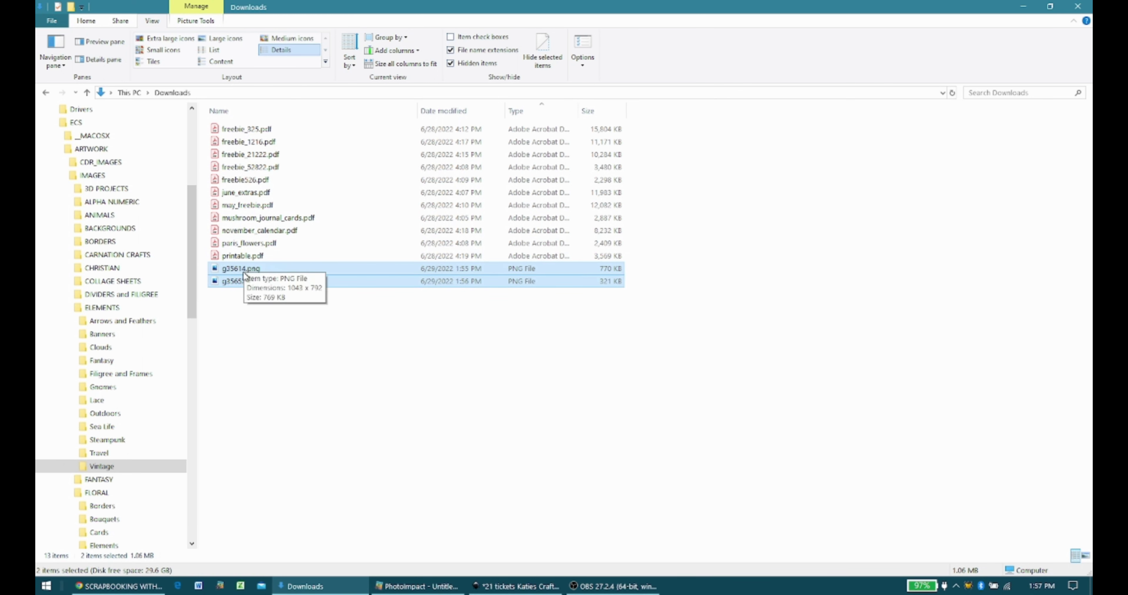
right_click(244, 275)
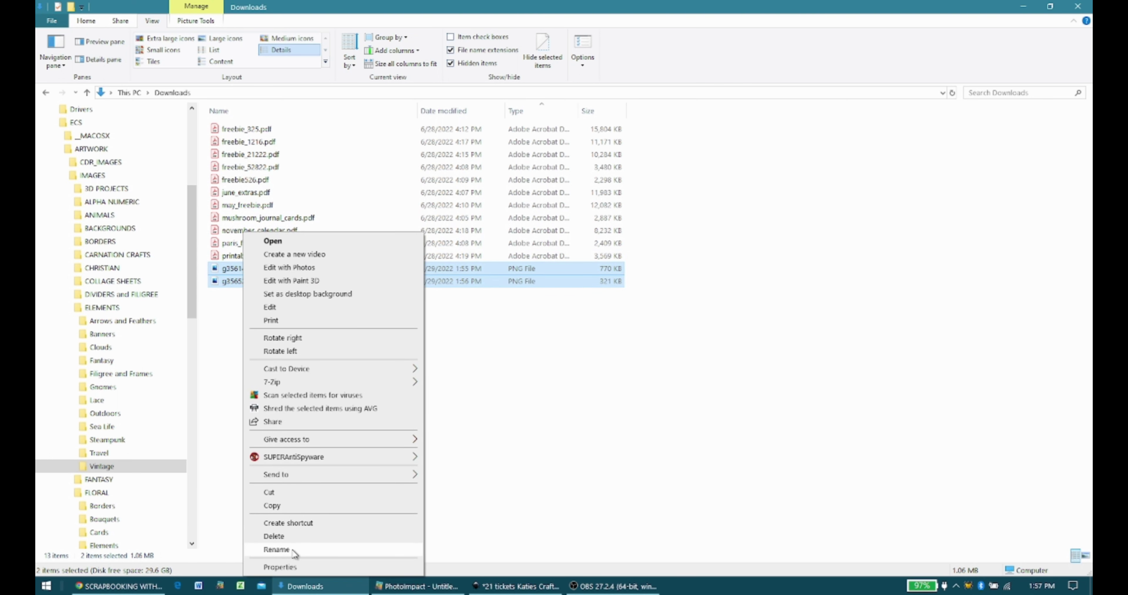
click(277, 550)
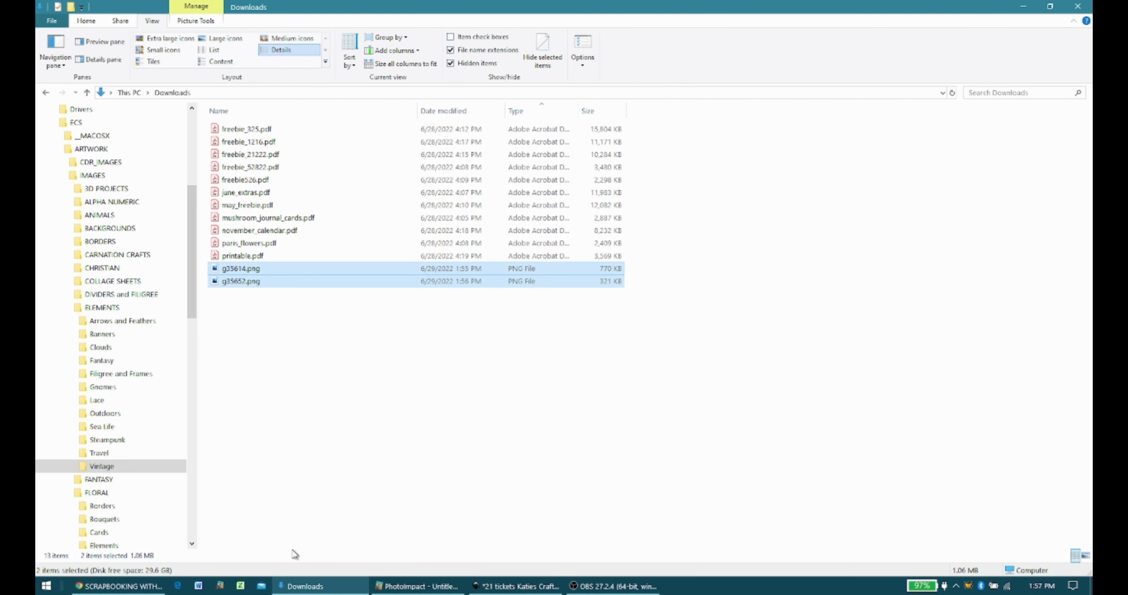
click(303, 322)
double_click(255, 269)
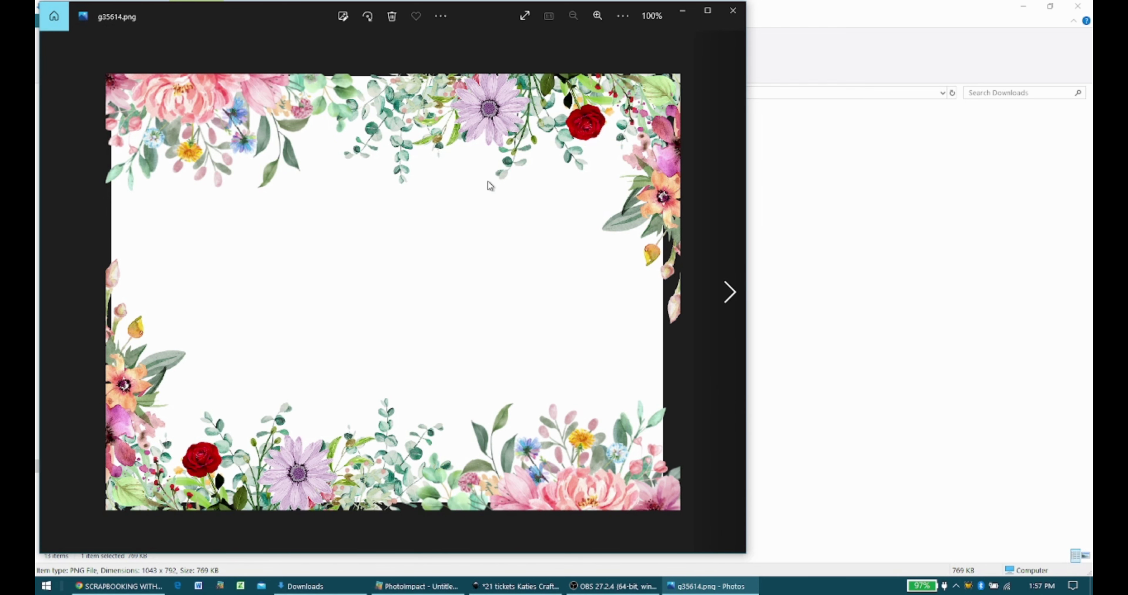
click(736, 13)
click(232, 270)
Step: Rename both PNGs to 'Floral Backround border', yielding (1).png and (2).png
key(shift+Right)
key(shift+Right)
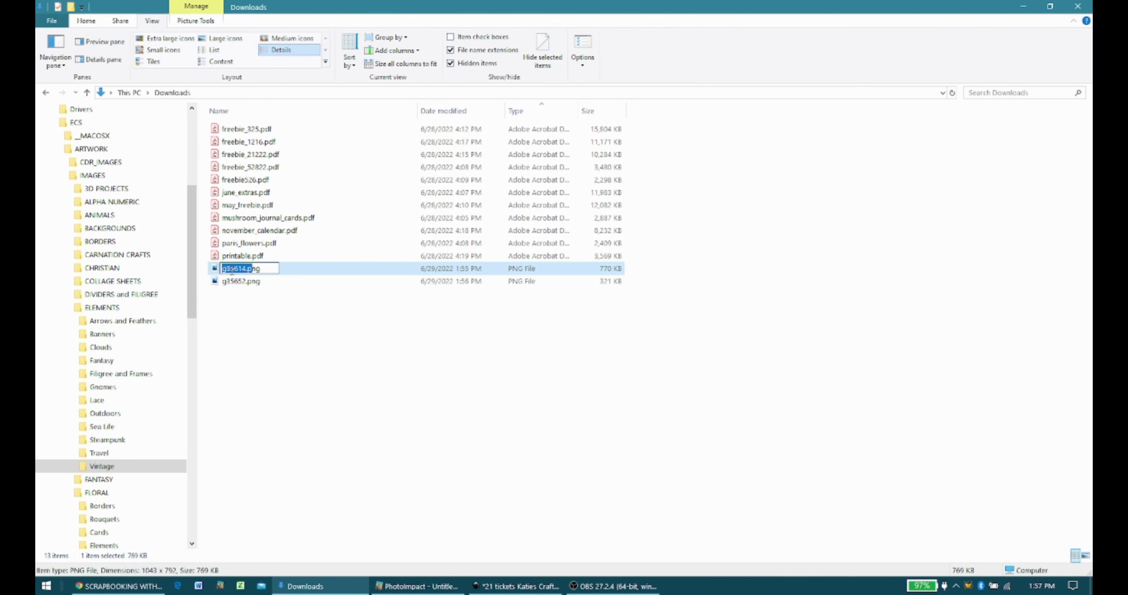
key(shift+Right)
key(Return)
key(shift+Down)
right_click(235, 271)
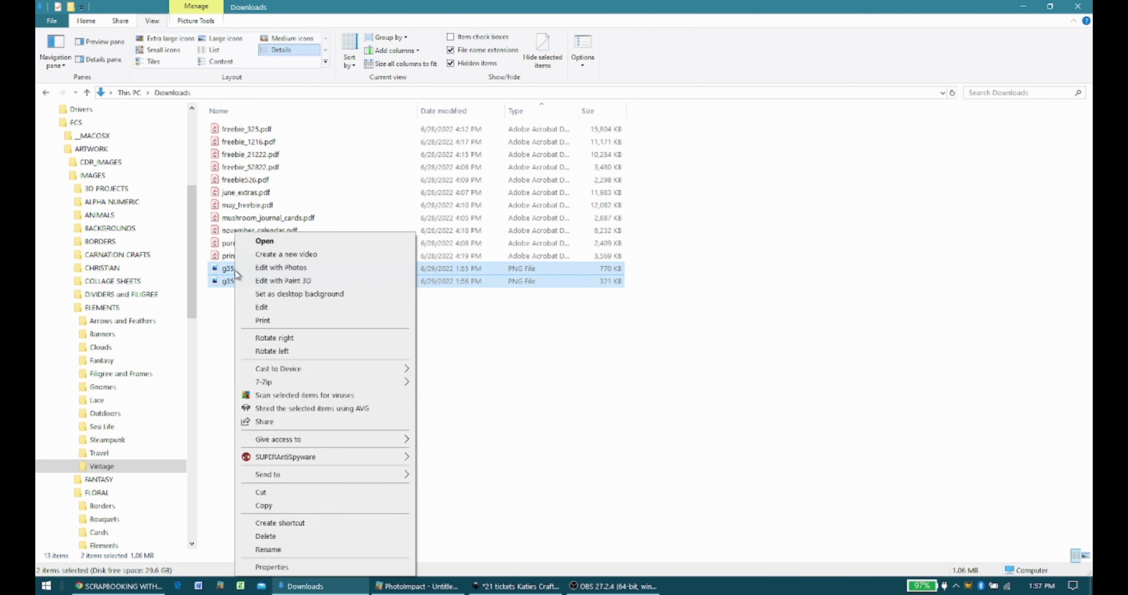
click(267, 550)
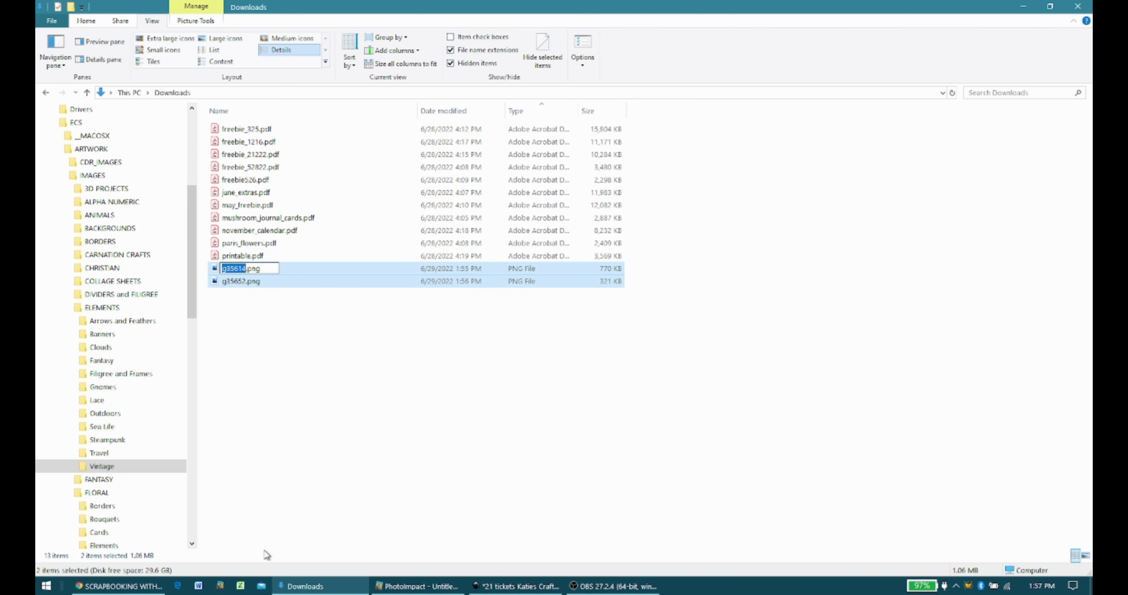
text(Floral Backround)
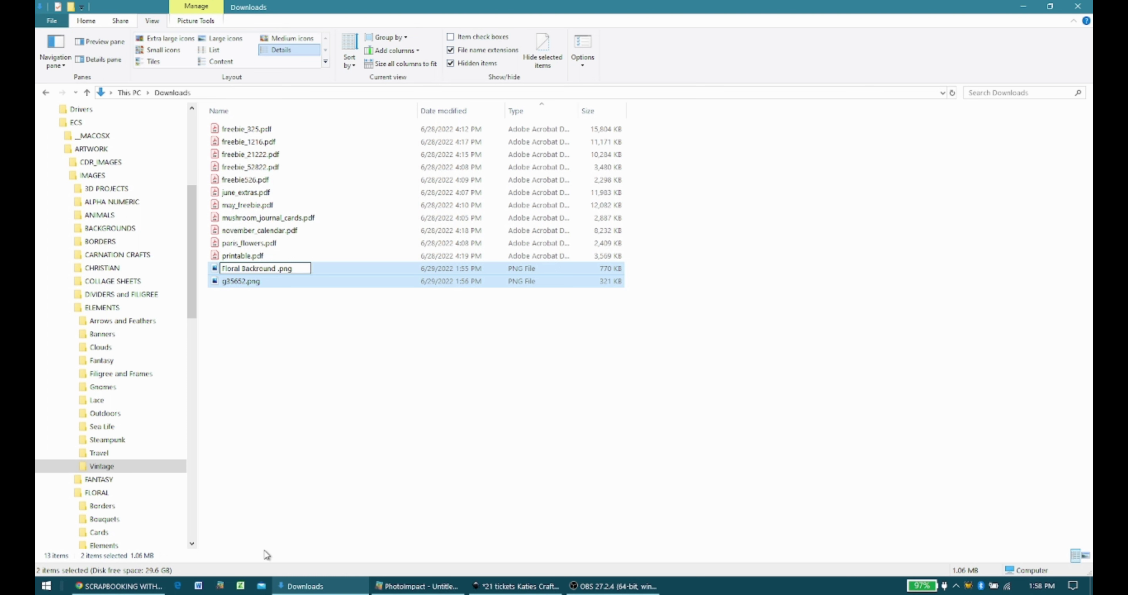
text(border)
key(Return)
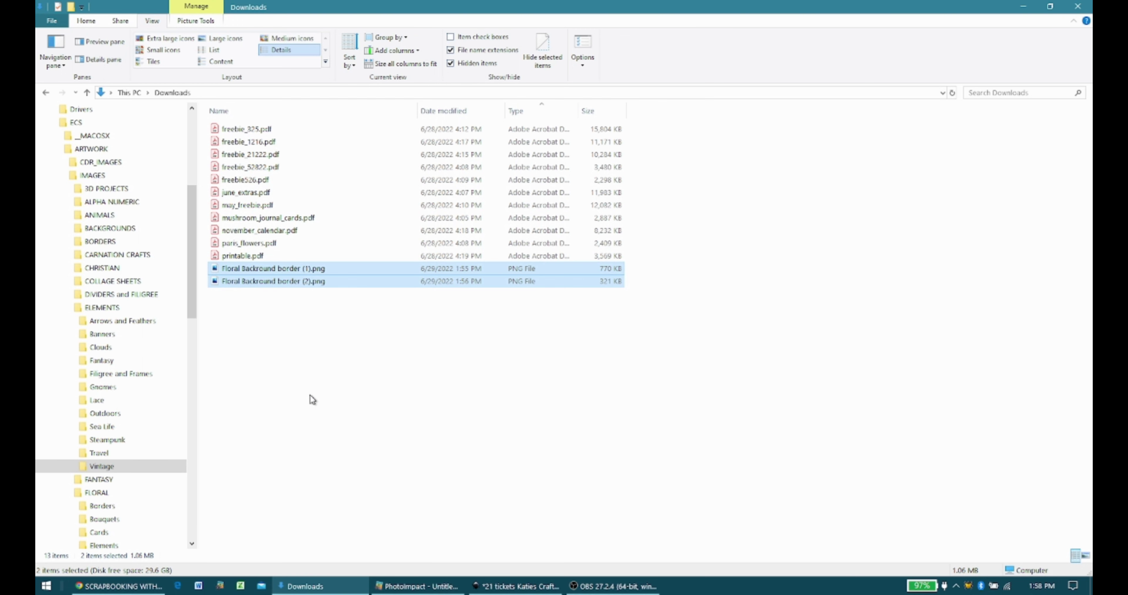
key(alt+Tab)
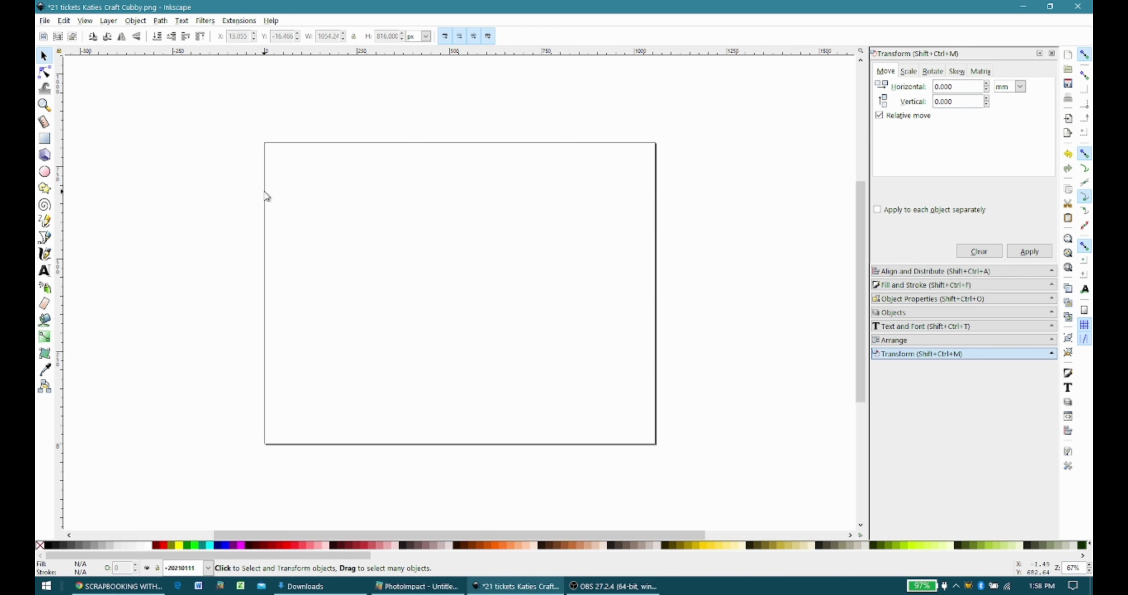
Step: Import page 1 of freebie_325.pdf and drag the sticker sheet onto the page
key(ctrl+i)
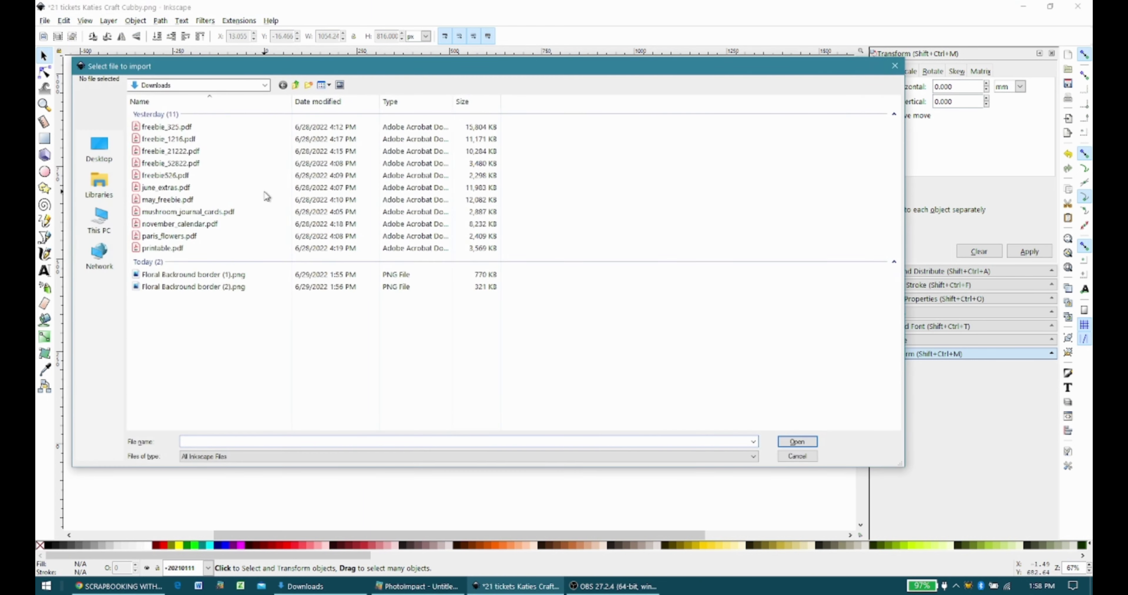
double_click(172, 127)
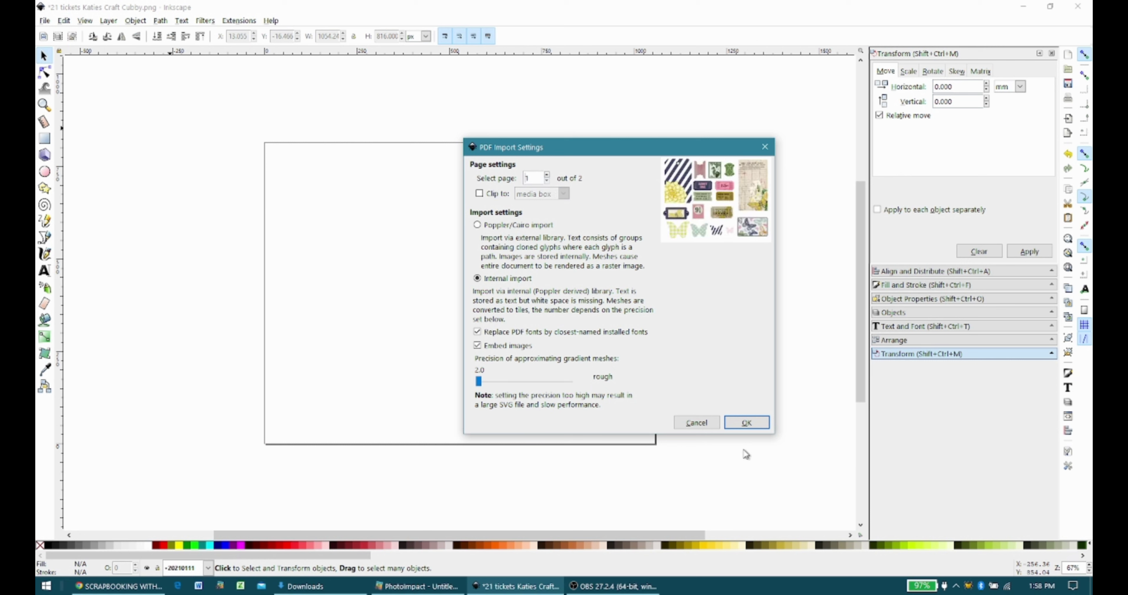
click(747, 423)
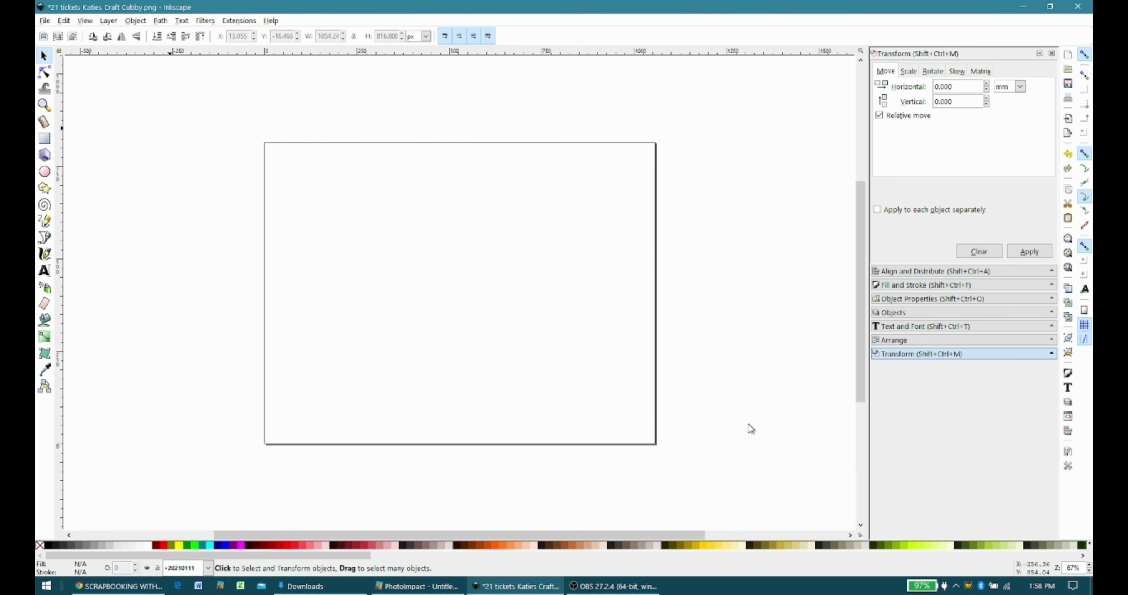
drag(463, 358, 470, 276)
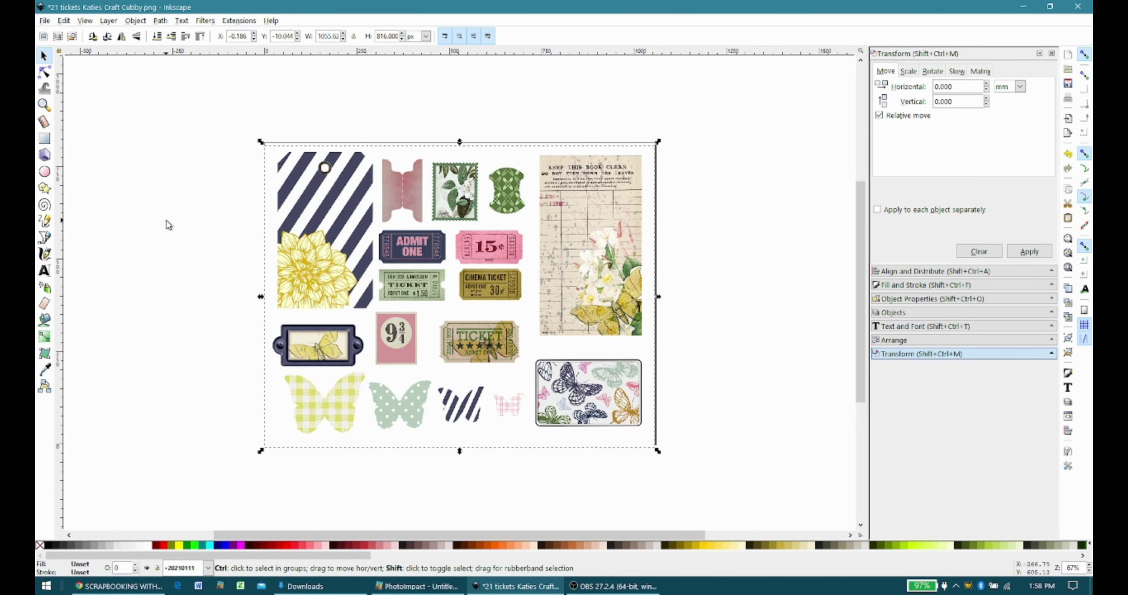
Step: Export the sheet to Downloads as g35705.png, then delete it from the page
key(shift+ctrl+e)
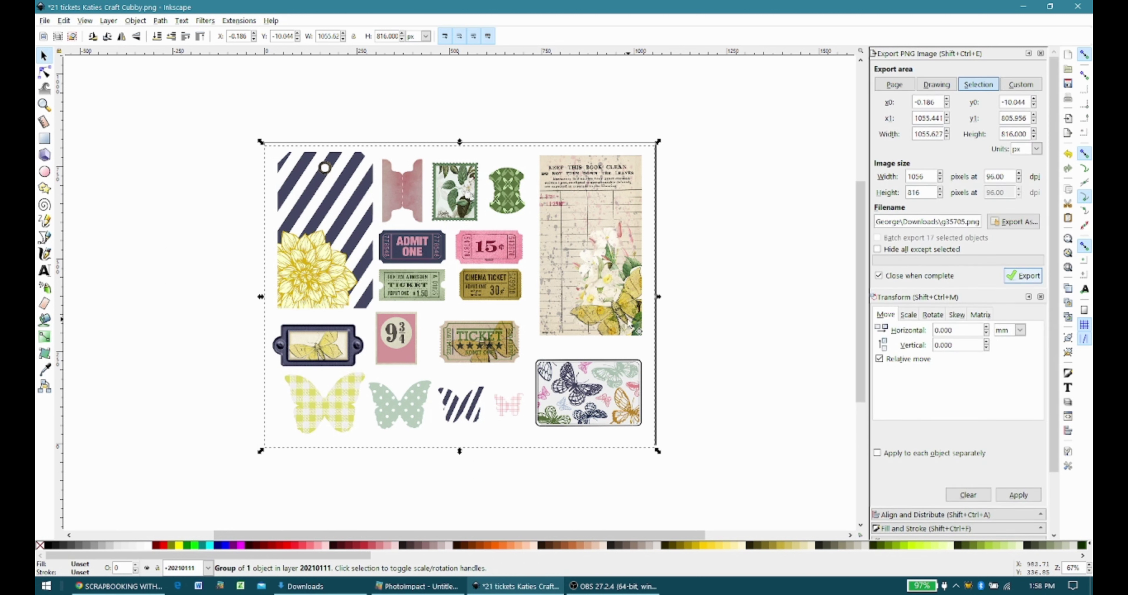
click(1023, 277)
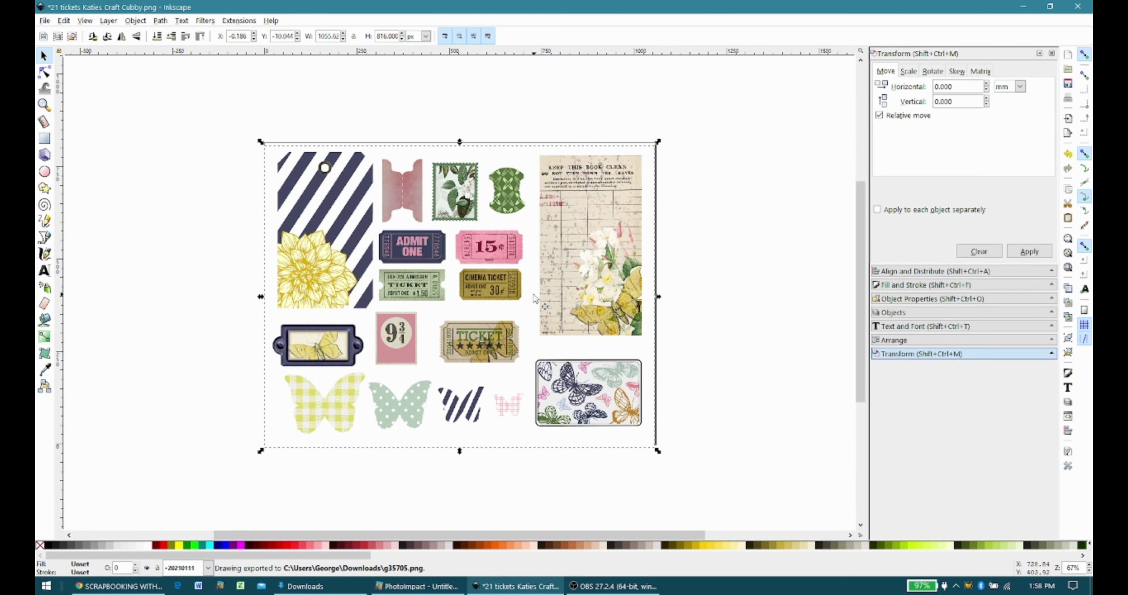
key(Delete)
Step: Import page 2 of freebie_325.pdf and move the artwork onto the page
key(ctrl+i)
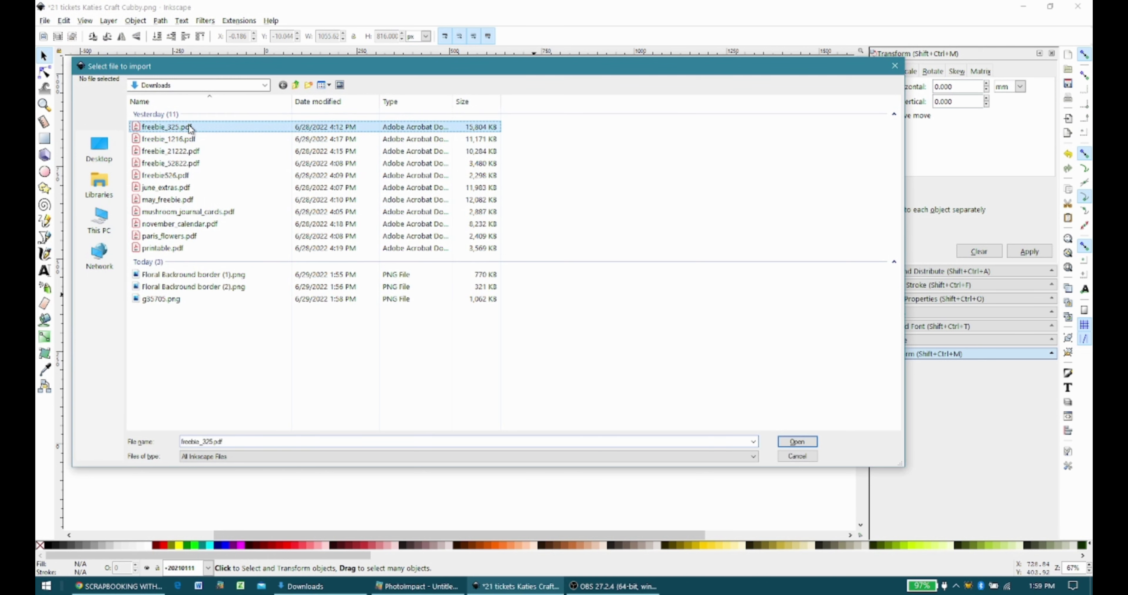
double_click(188, 126)
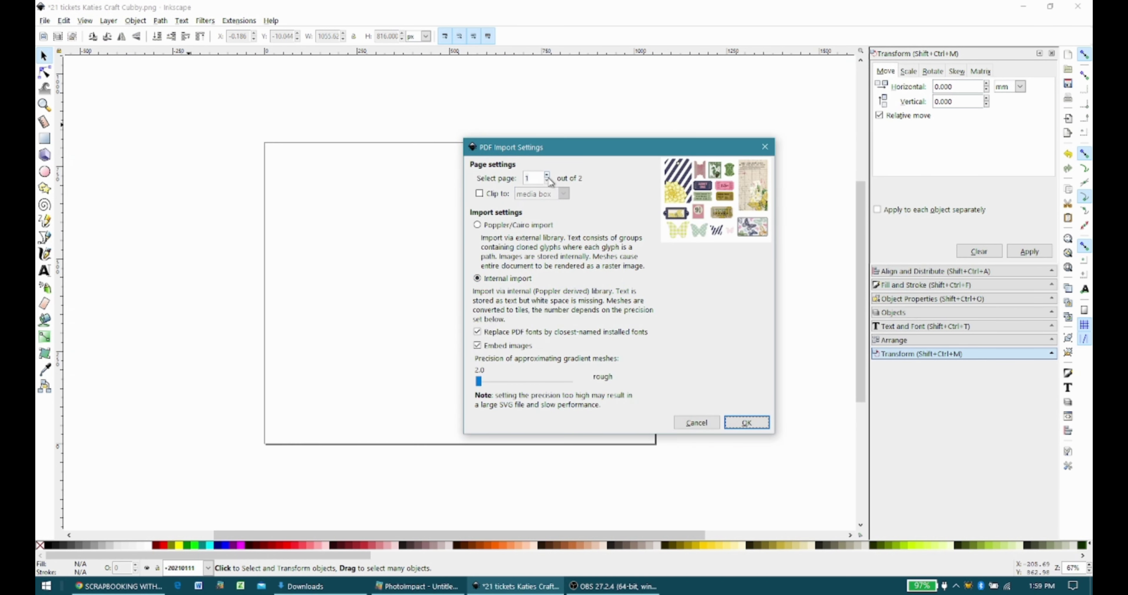
click(547, 175)
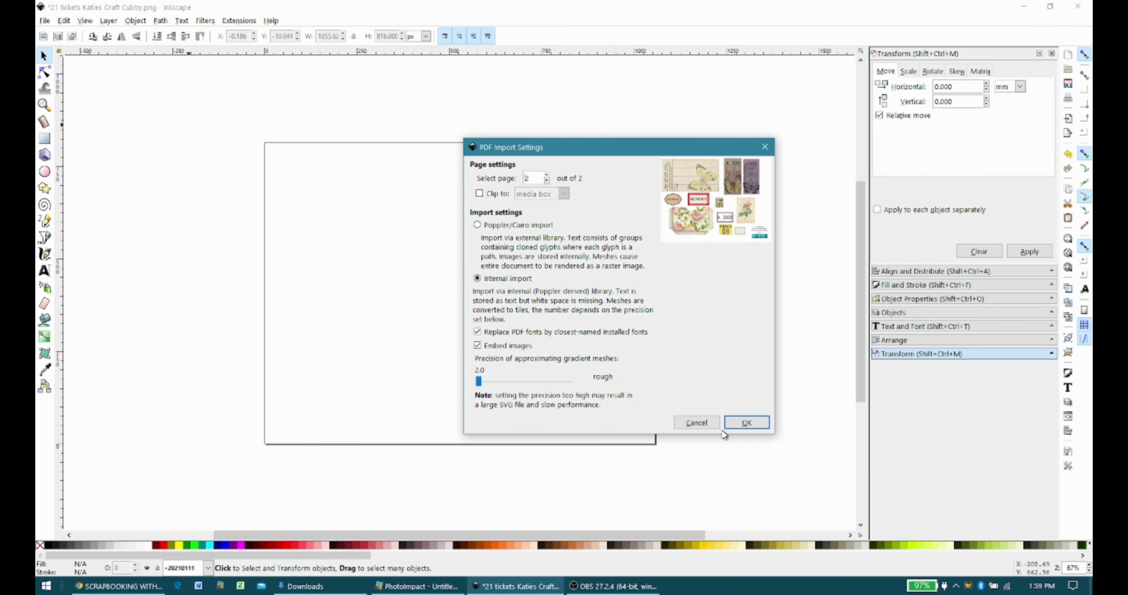
click(747, 423)
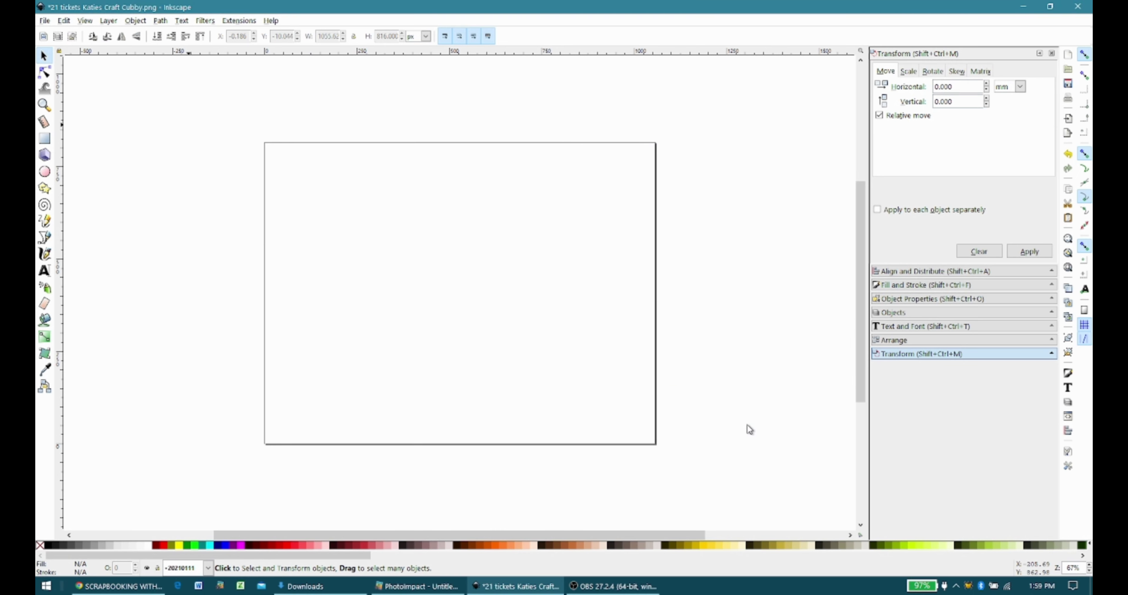
drag(741, 375, 404, 205)
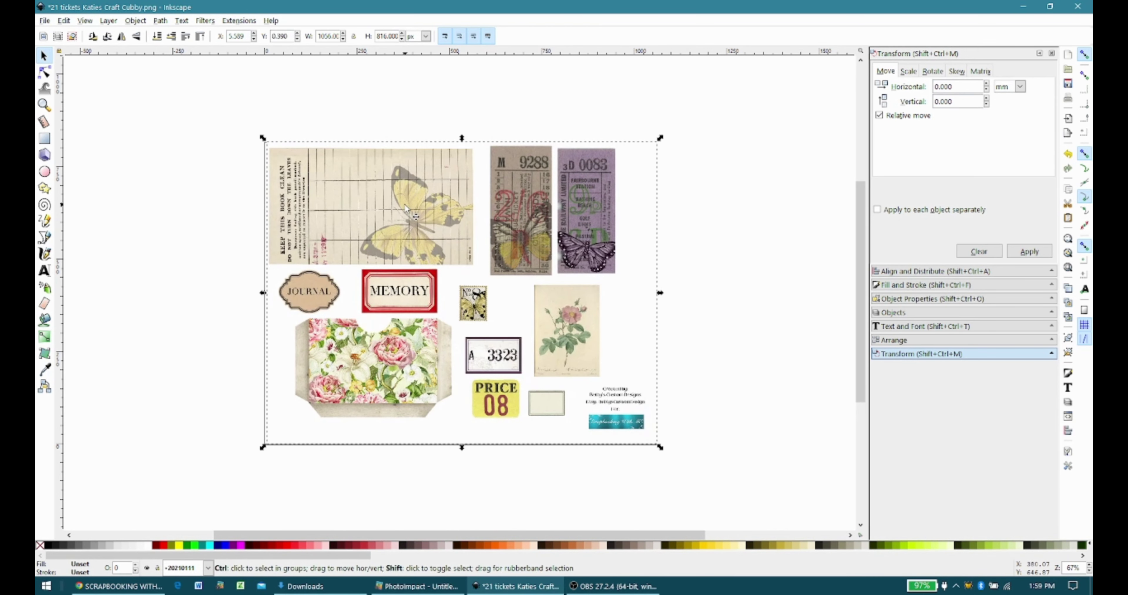
Step: Export the selected tickets artwork as g35737.png and delete it from the page
key(ctrl+shift+e)
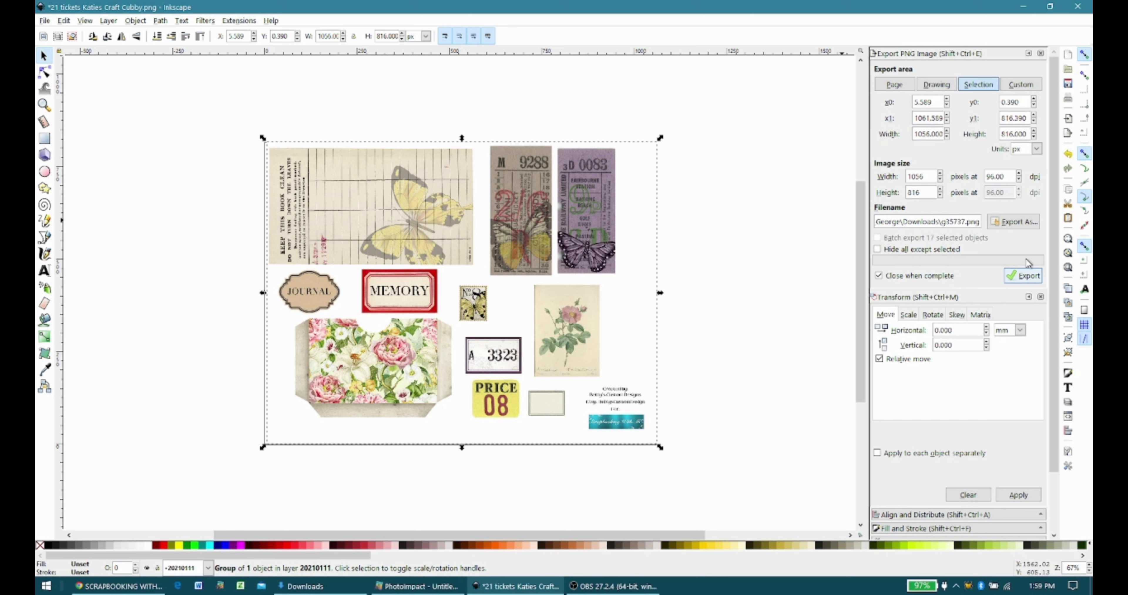
click(1027, 277)
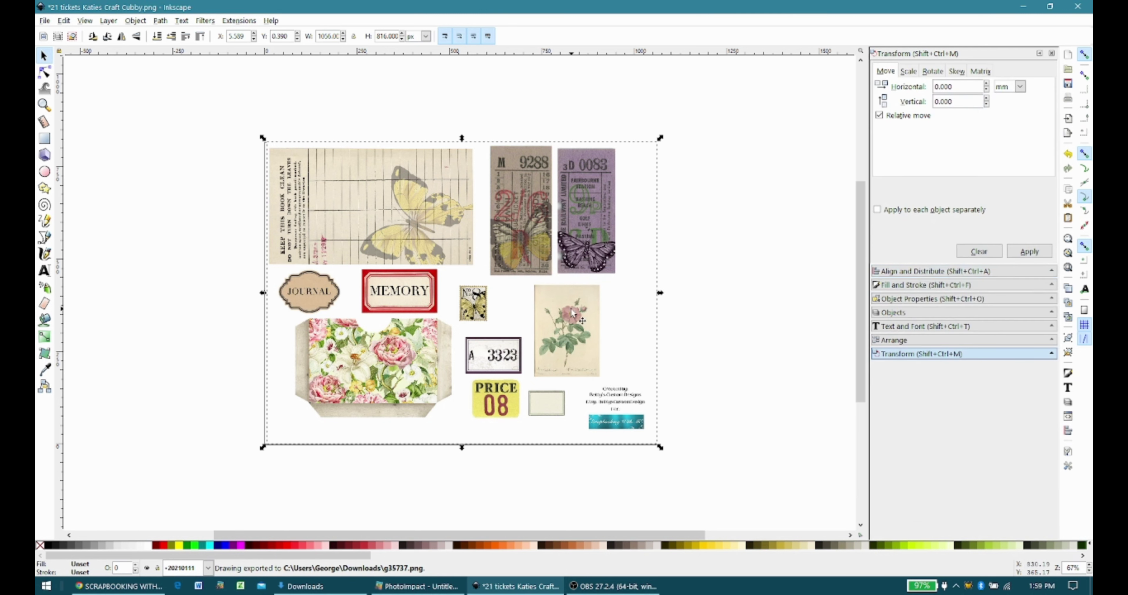
key(Delete)
Step: Select both exported files, g35705.png and g35737.png, in the Downloads folder
key(alt+Tab)
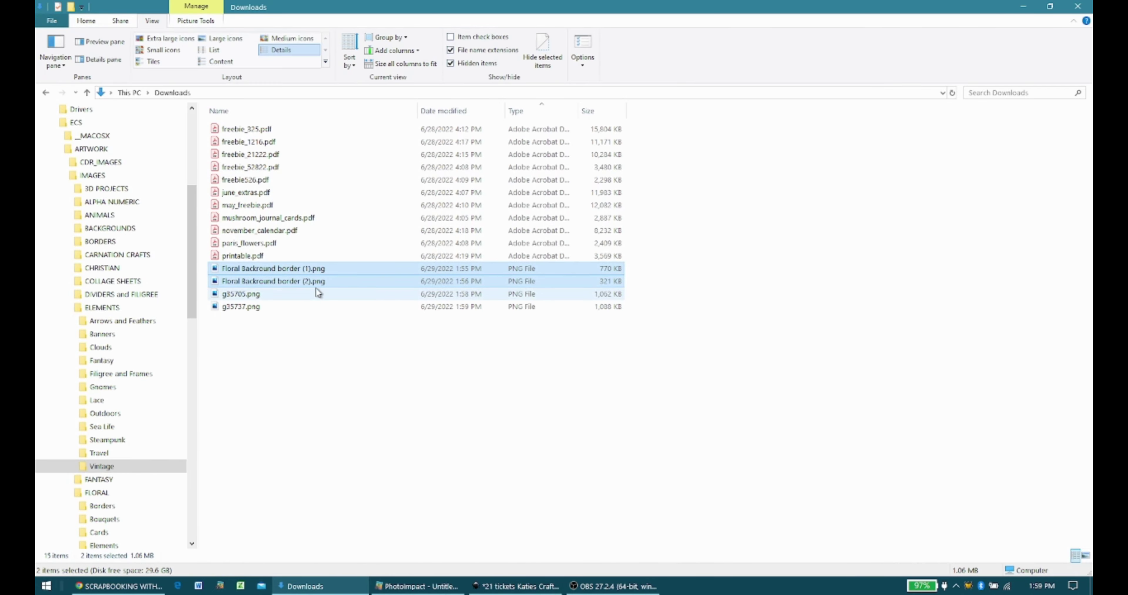
click(265, 297)
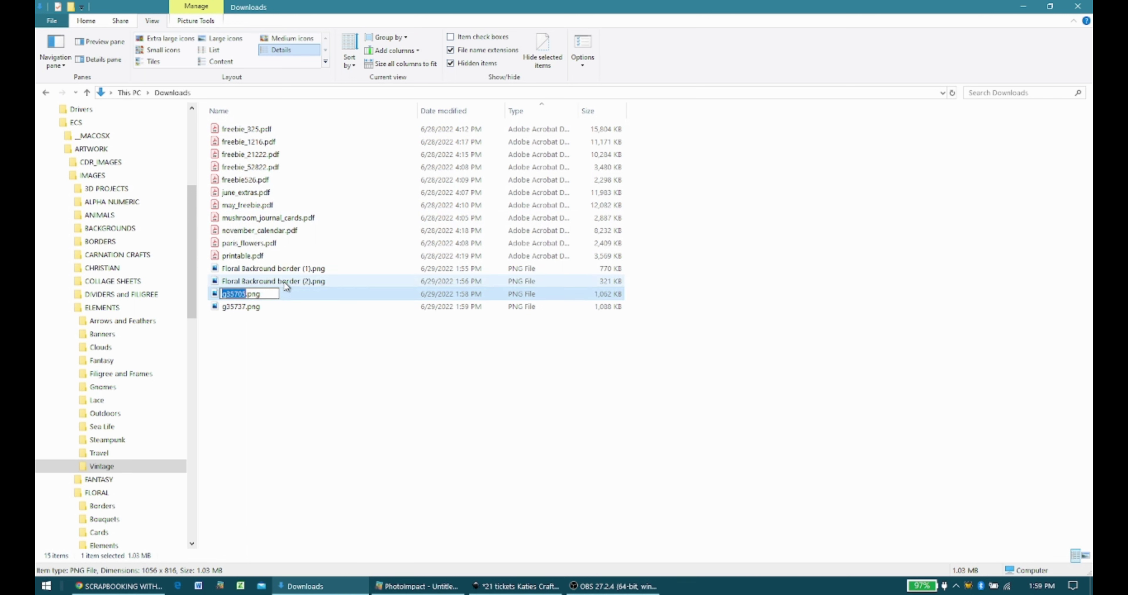
key(Escape)
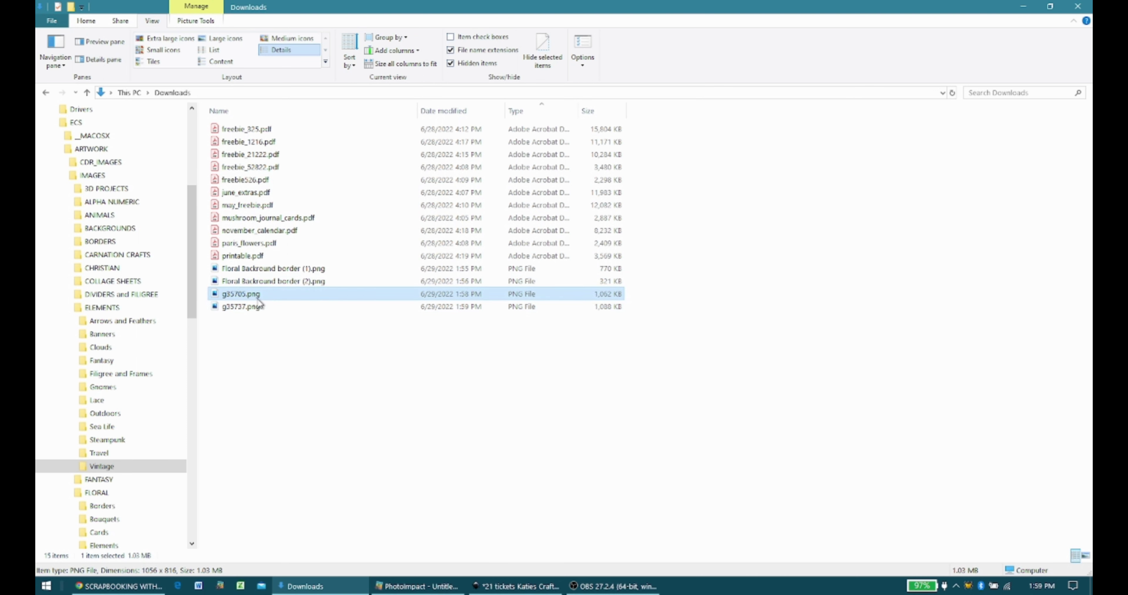
ctrl+click(258, 305)
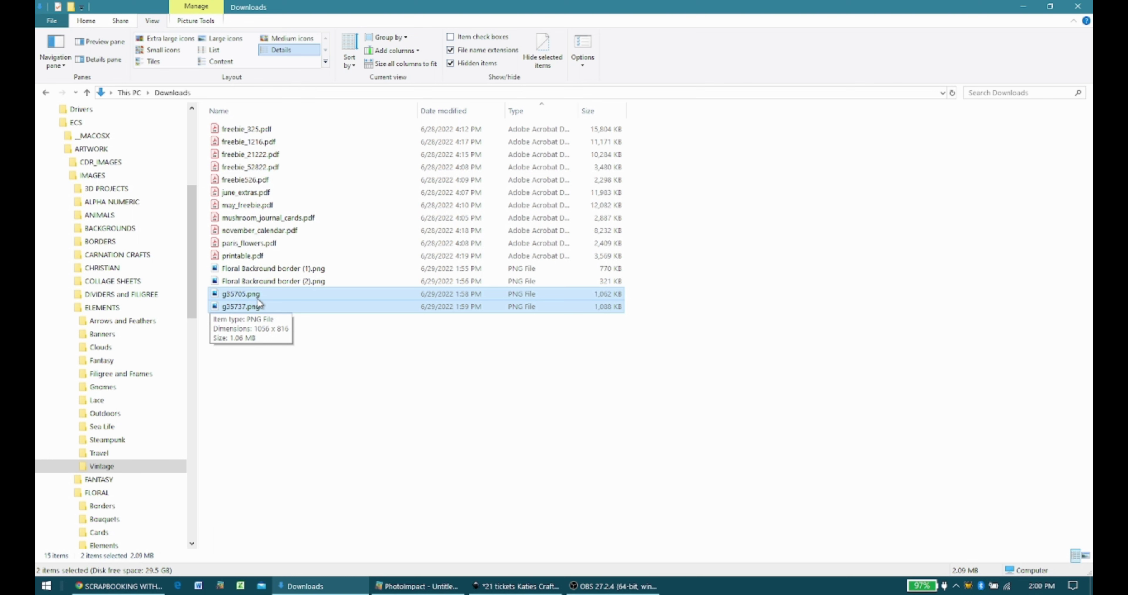
Step: Rename the selected PNGs to 'Freebie 325 Tags' and delete freebie_325.pdf
right_click(236, 297)
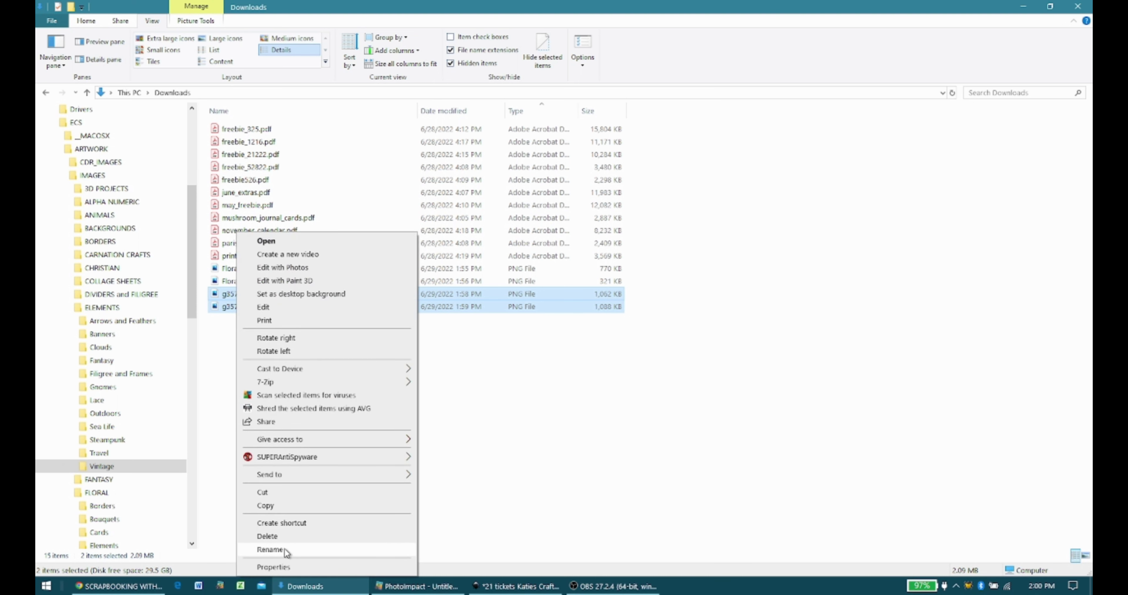
click(270, 550)
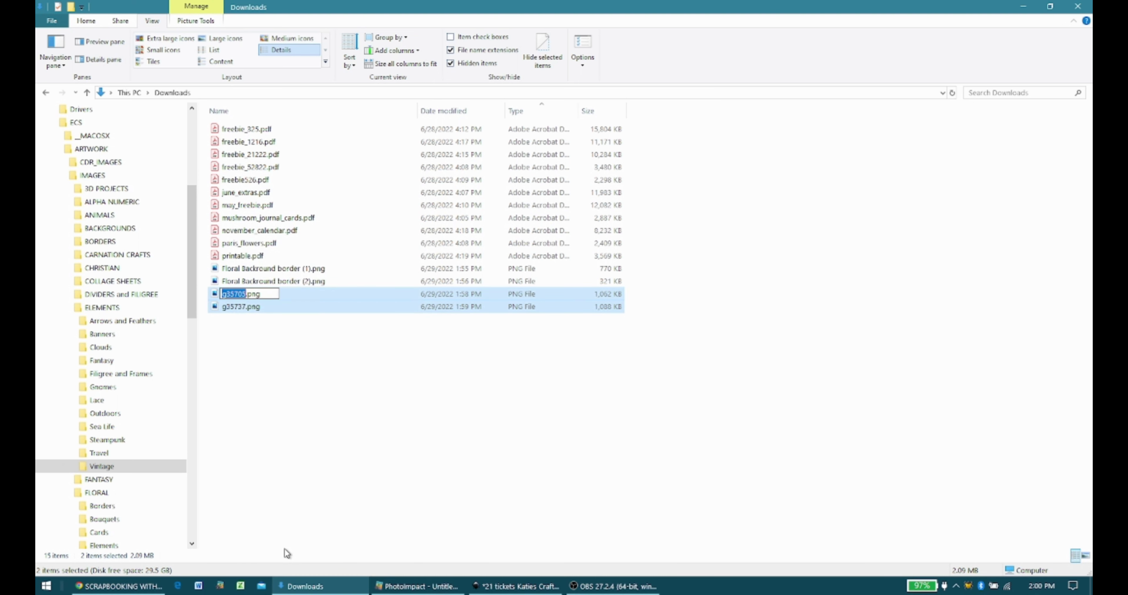
text(Freebie 325)
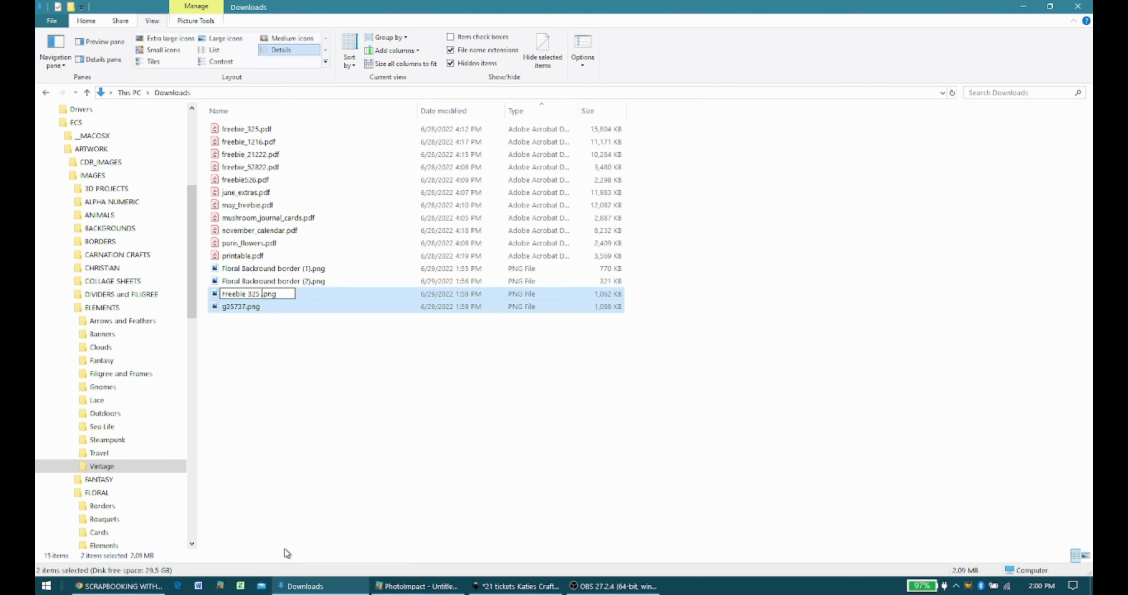
text(Tags)
key(Return)
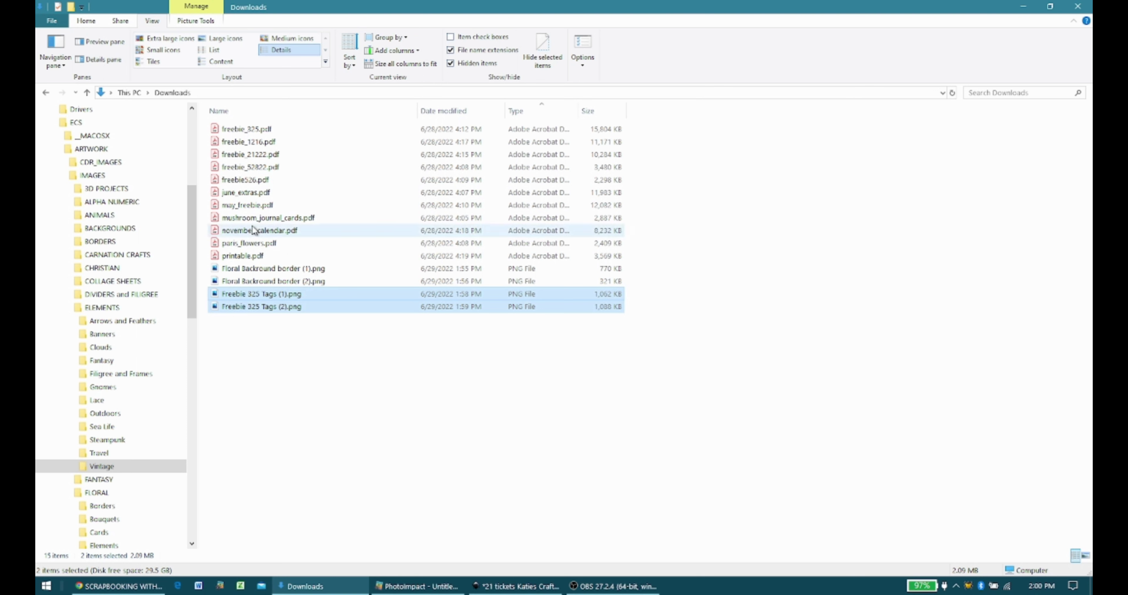
click(260, 128)
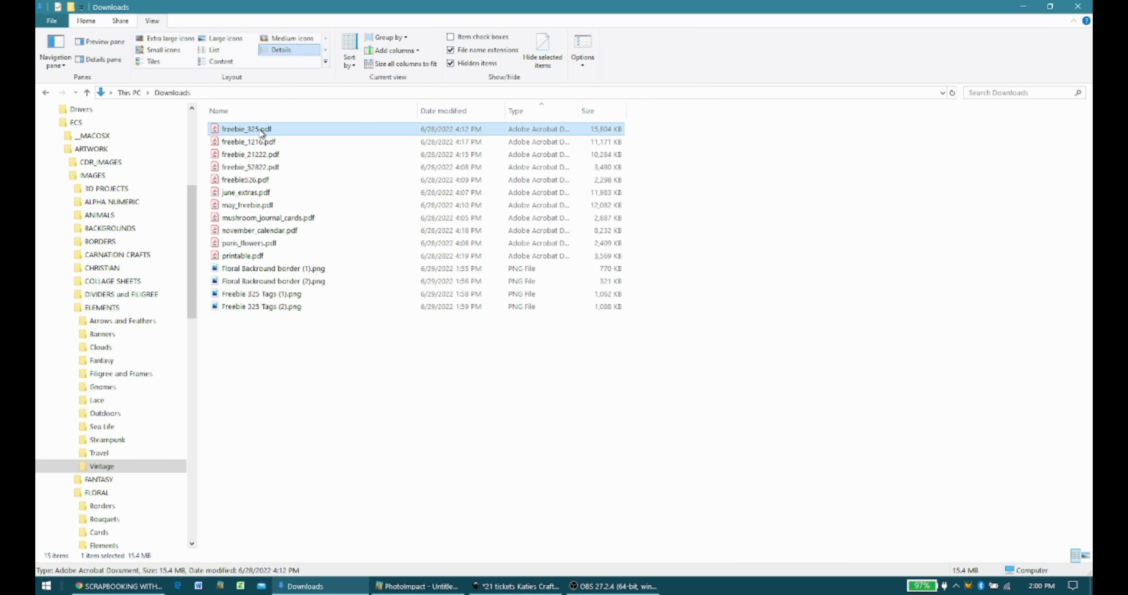
key(Delete)
Step: Import freebie_1216.pdf via File > Import and align it to the page's top-left corner
key(alt+Tab)
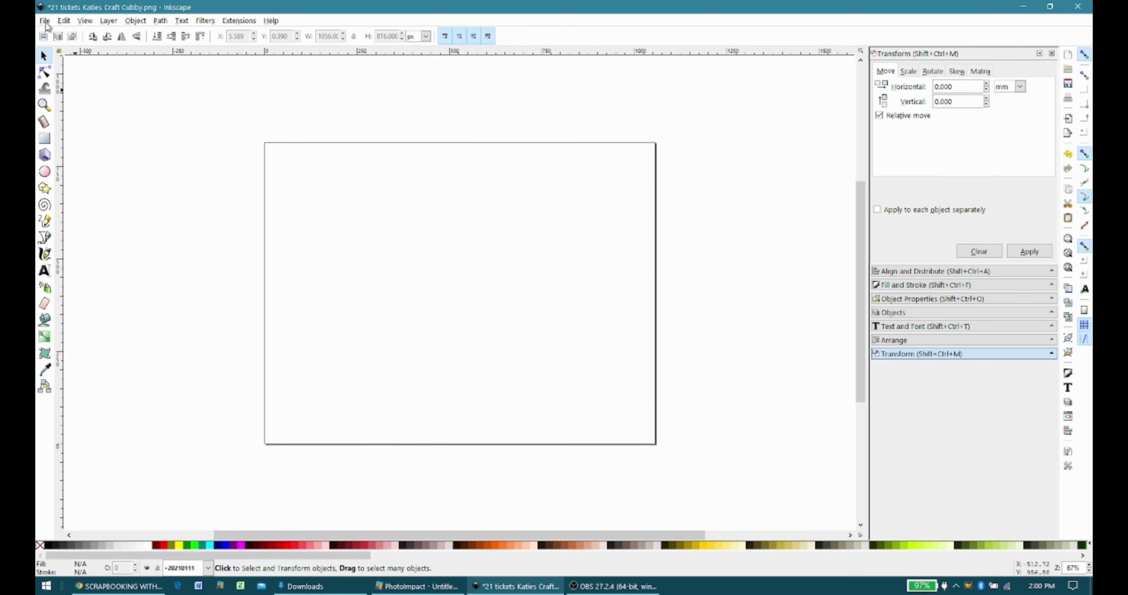
click(44, 20)
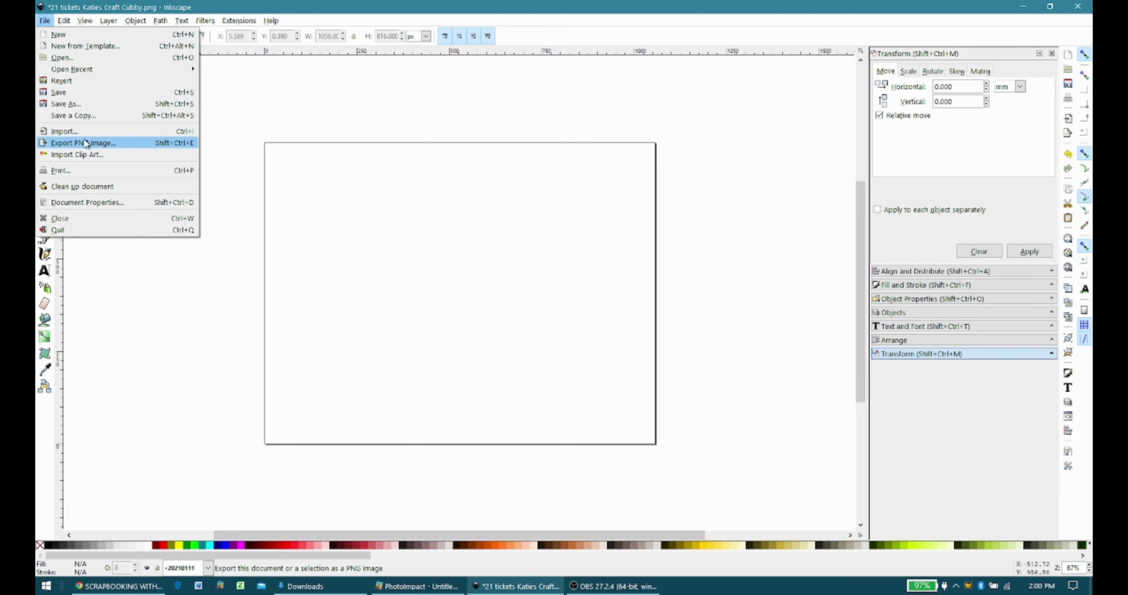
click(83, 131)
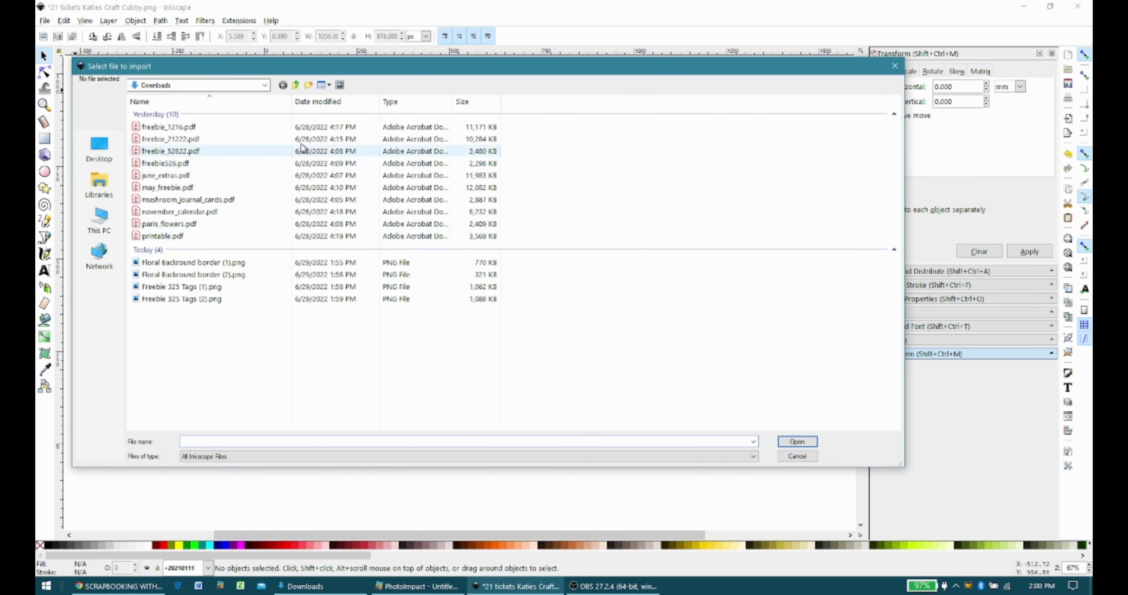
double_click(178, 127)
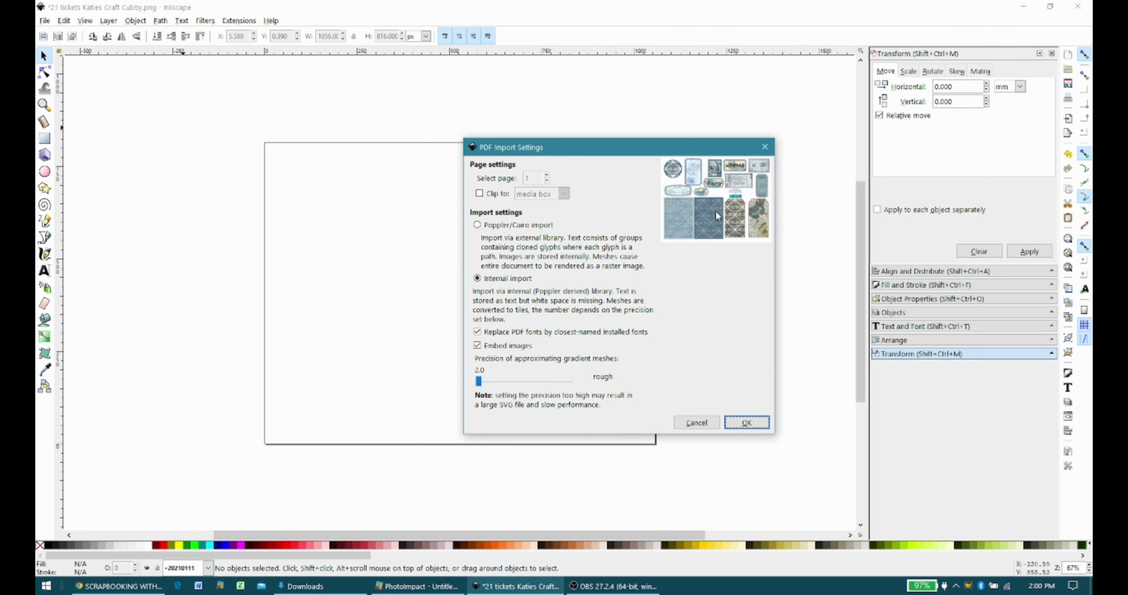
click(746, 422)
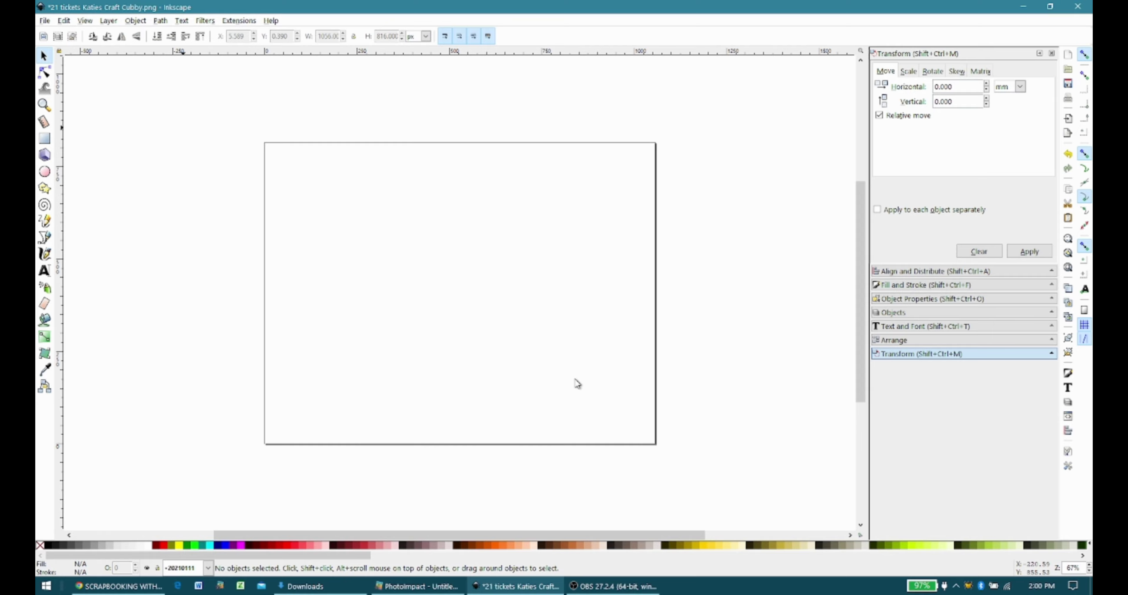
drag(564, 401, 443, 322)
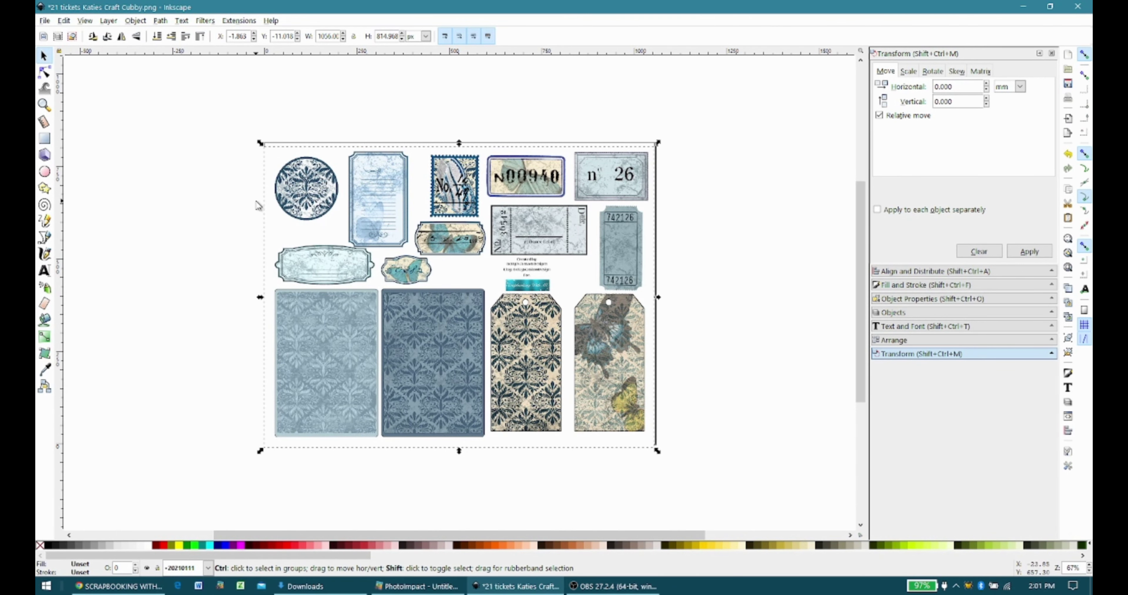
Step: Export the blue damask artwork to Downloads as g35769.png
key(ctrl+shift+e)
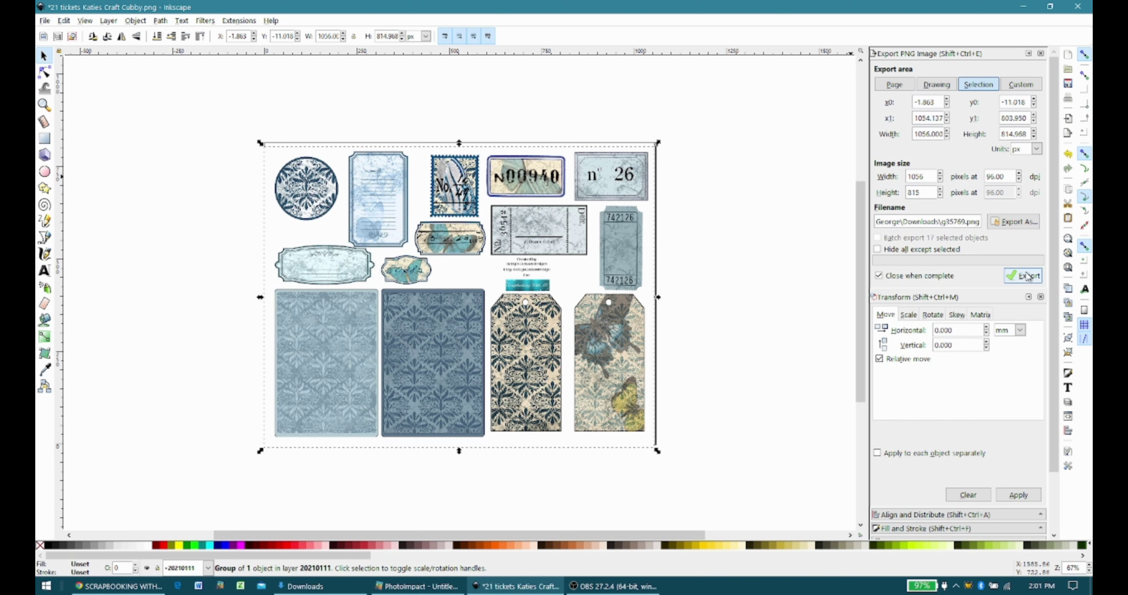
click(1023, 277)
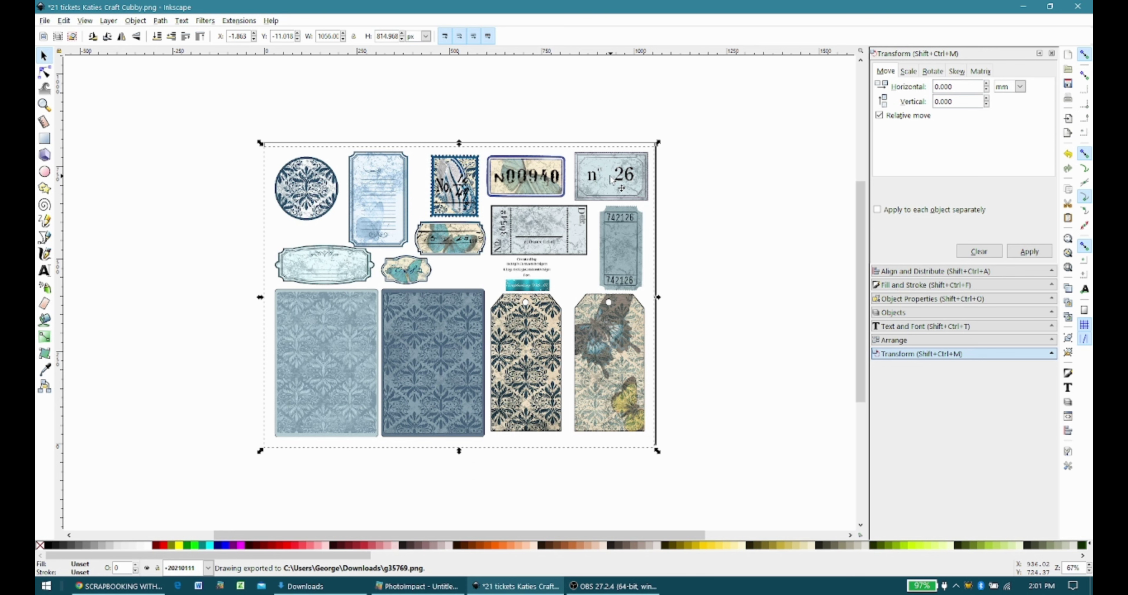
key(alt+Tab)
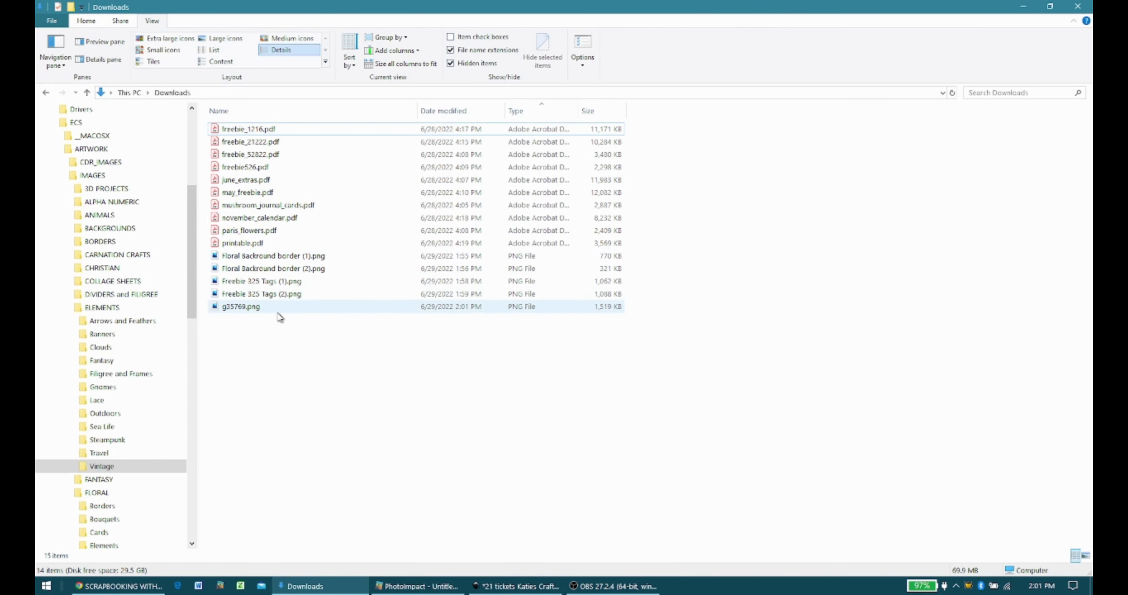
Step: Rename g35769.png to 'Freebie 1216 Blue Damask Ephemera' and delete freebie_1216.pdf
click(253, 310)
right_click(253, 310)
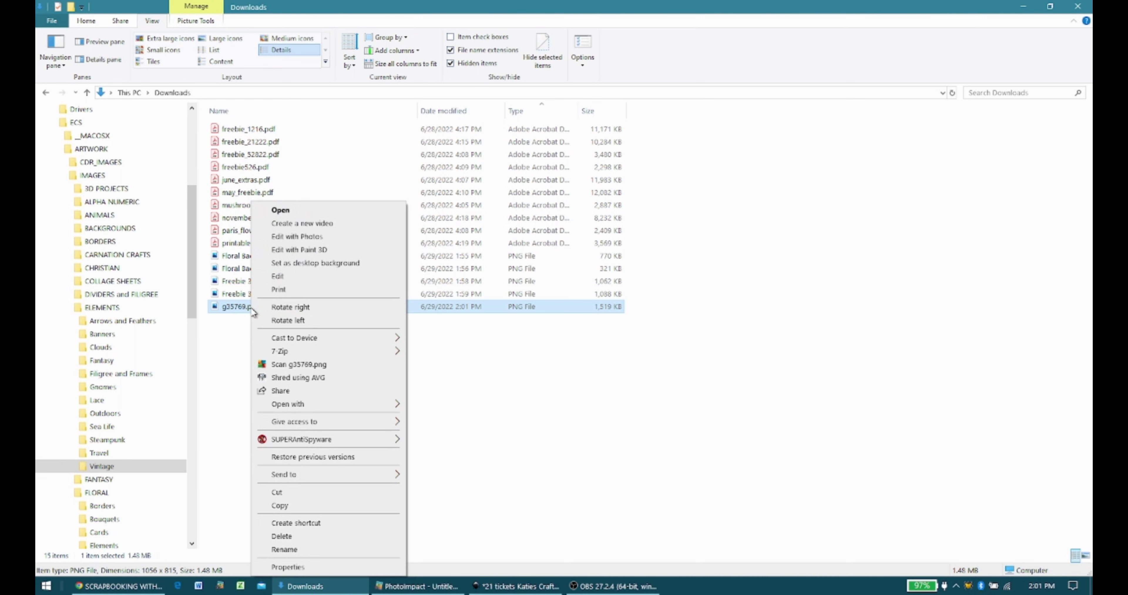
click(299, 551)
text(F)
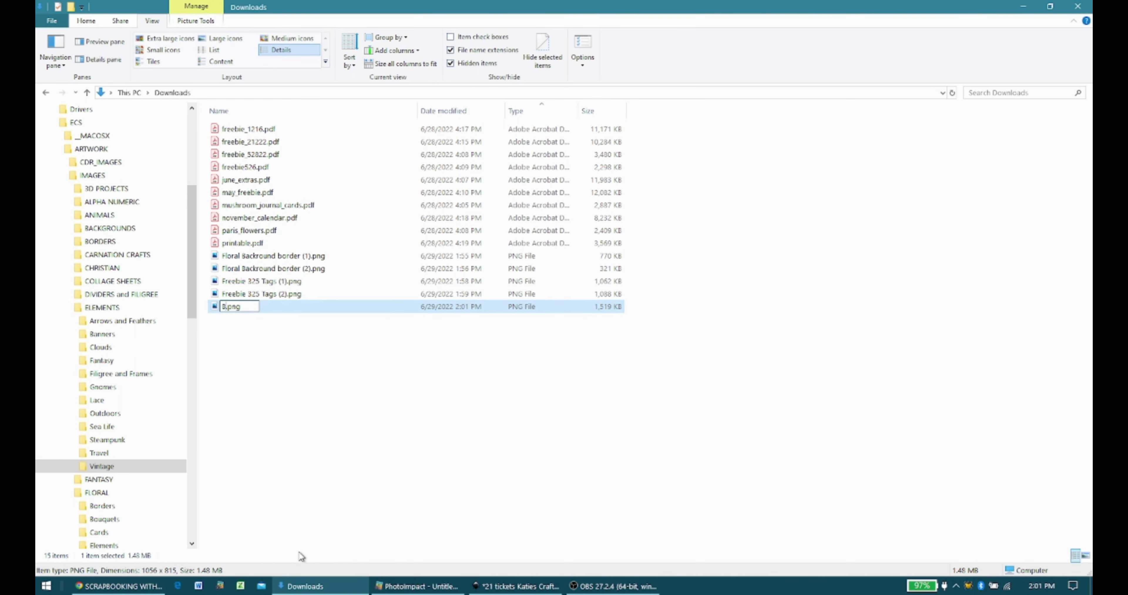
text(reebie 1216)
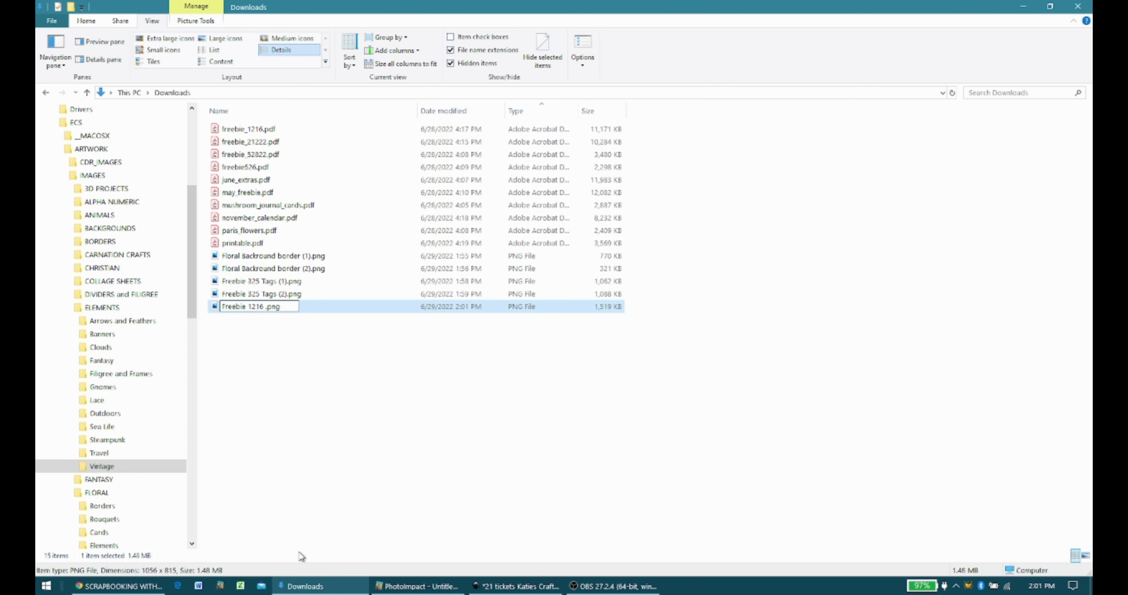
text( Blue )
text(Damask )
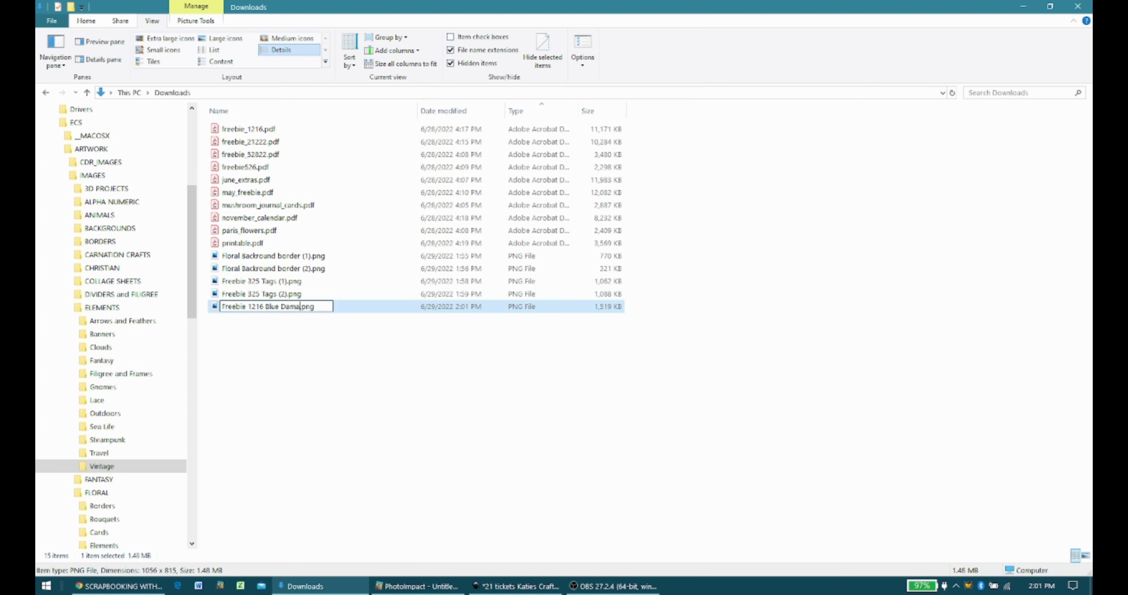
text(Ephemera)
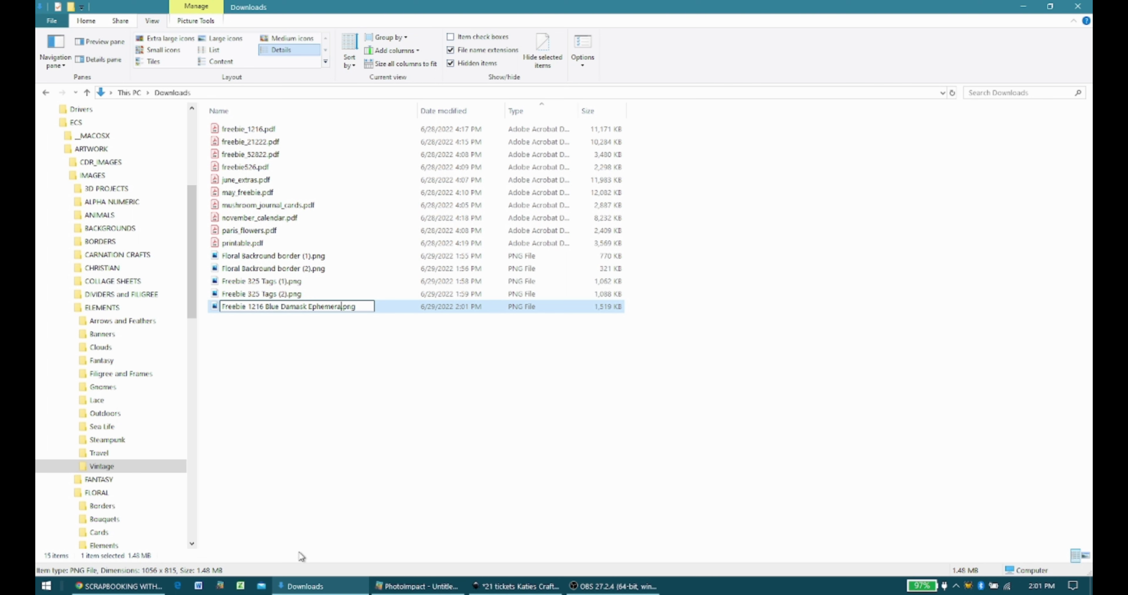
key(Return)
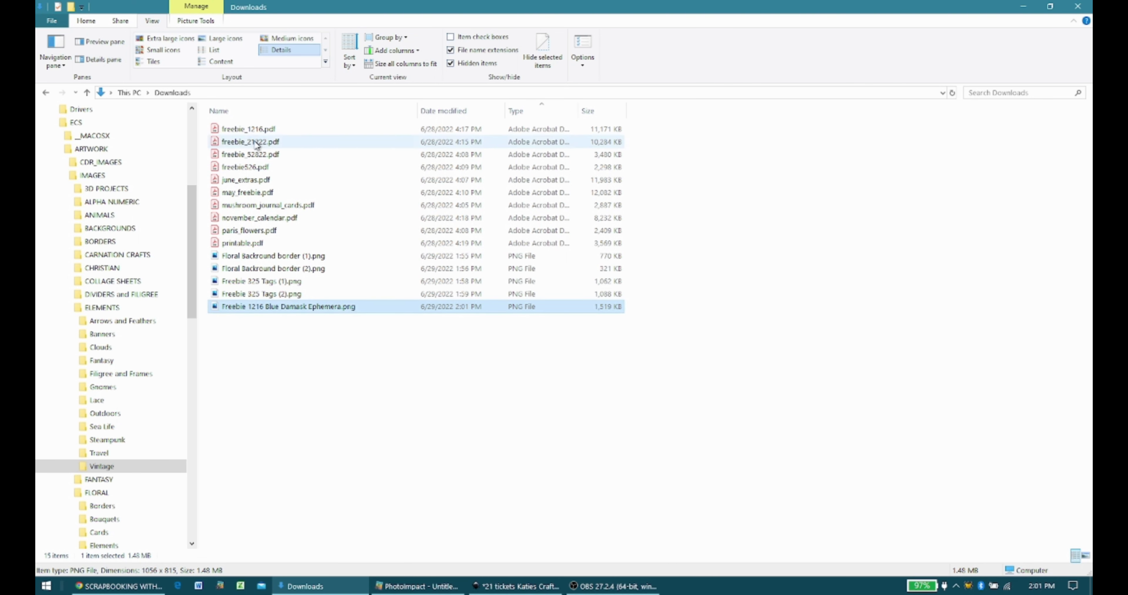
click(248, 133)
key(Delete)
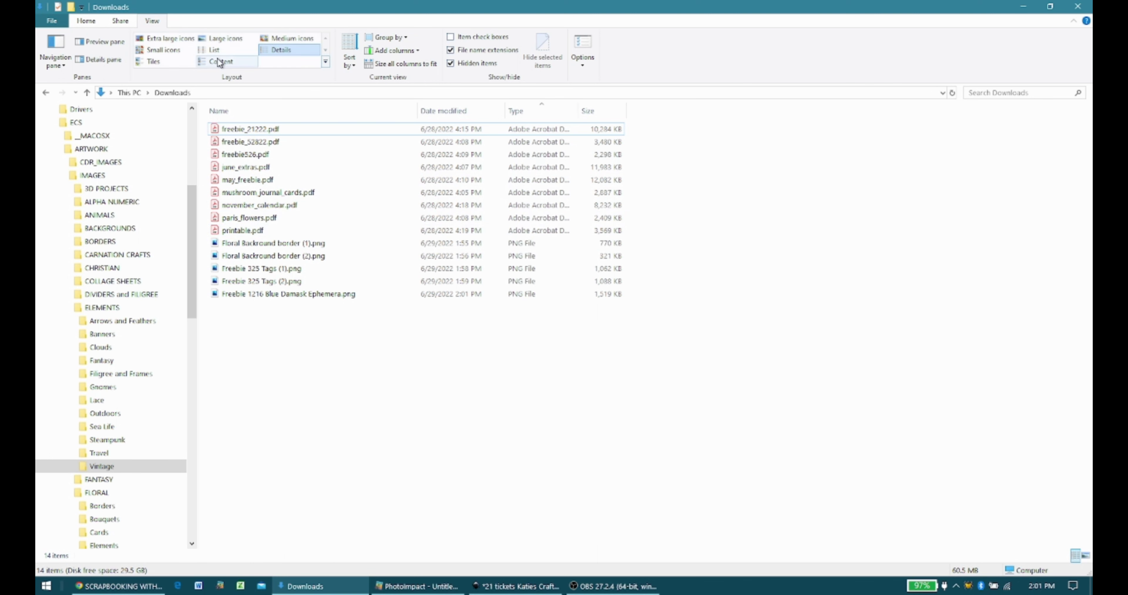
Step: Switch Downloads to Extra large icons and preview the Blue Damask Ephemera PNG in Photos
click(223, 39)
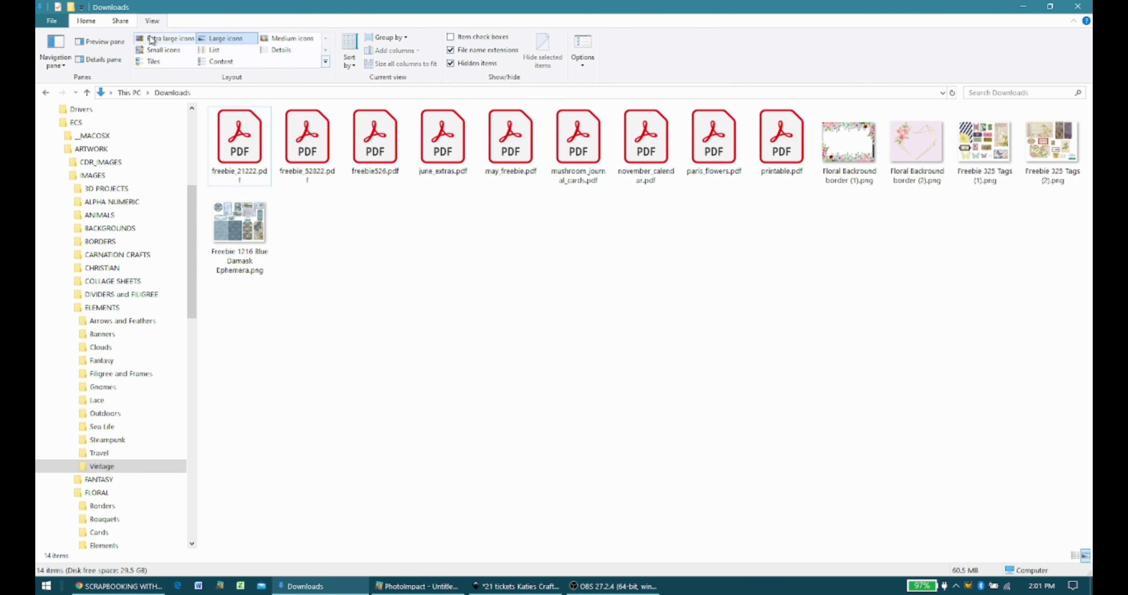
click(164, 38)
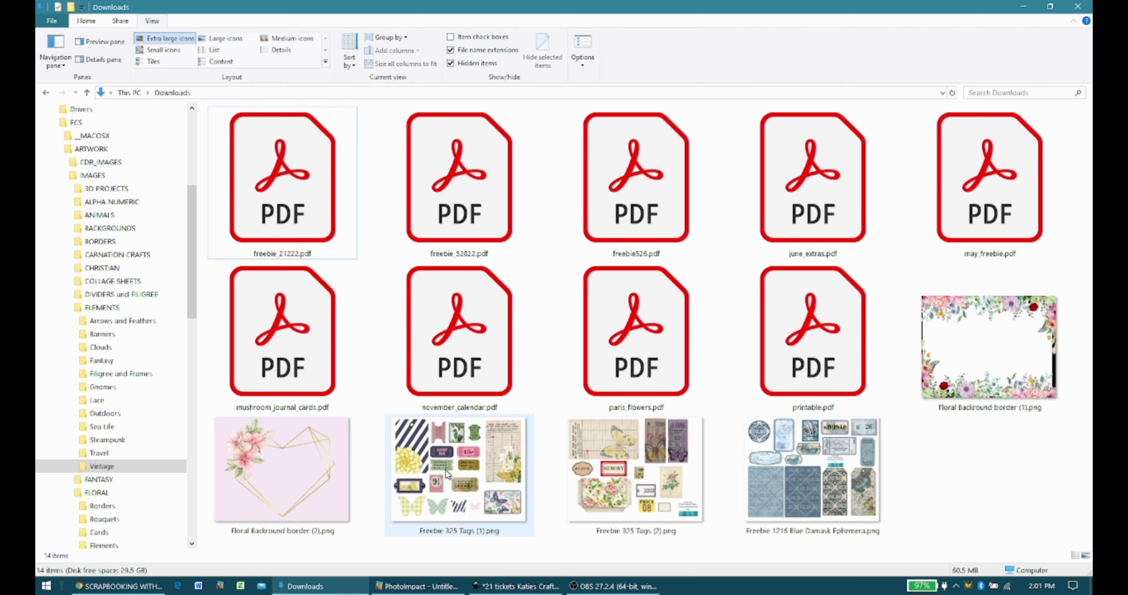
click(782, 460)
double_click(782, 459)
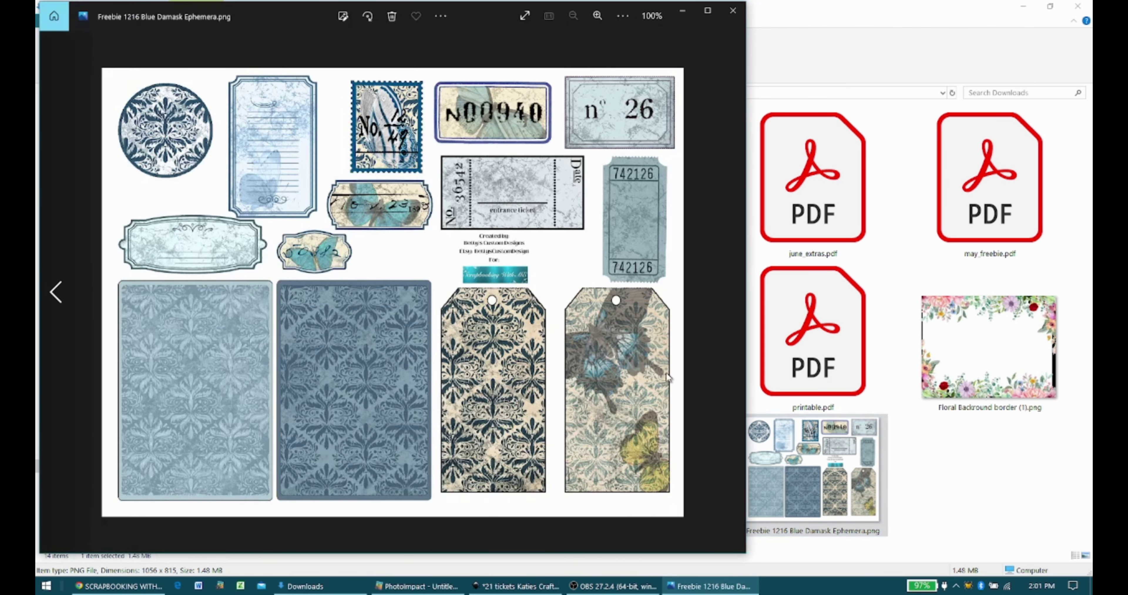
click(732, 11)
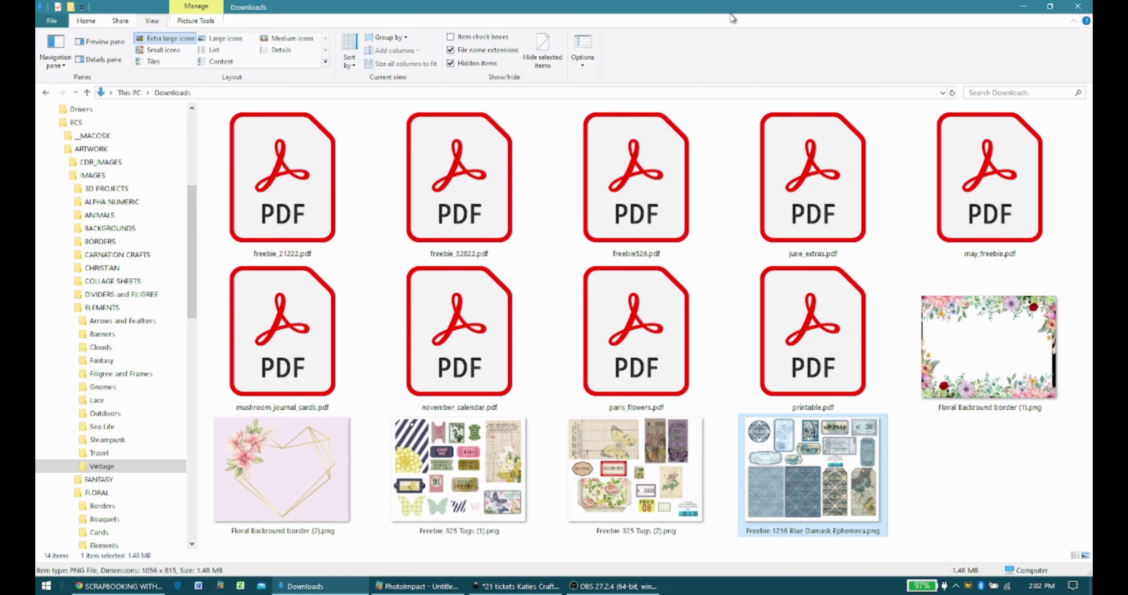